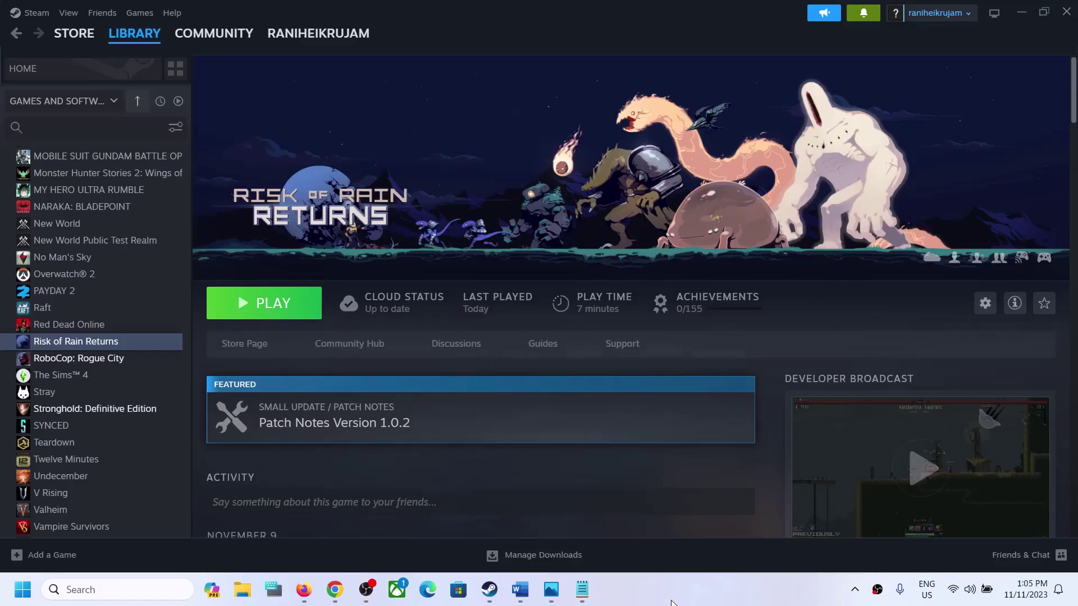
Check the Allow Sound Output step in the Word guide, then bring up the Windows Start menu over Steam.
{"action": "left_click", "coordinate": [520, 589]}
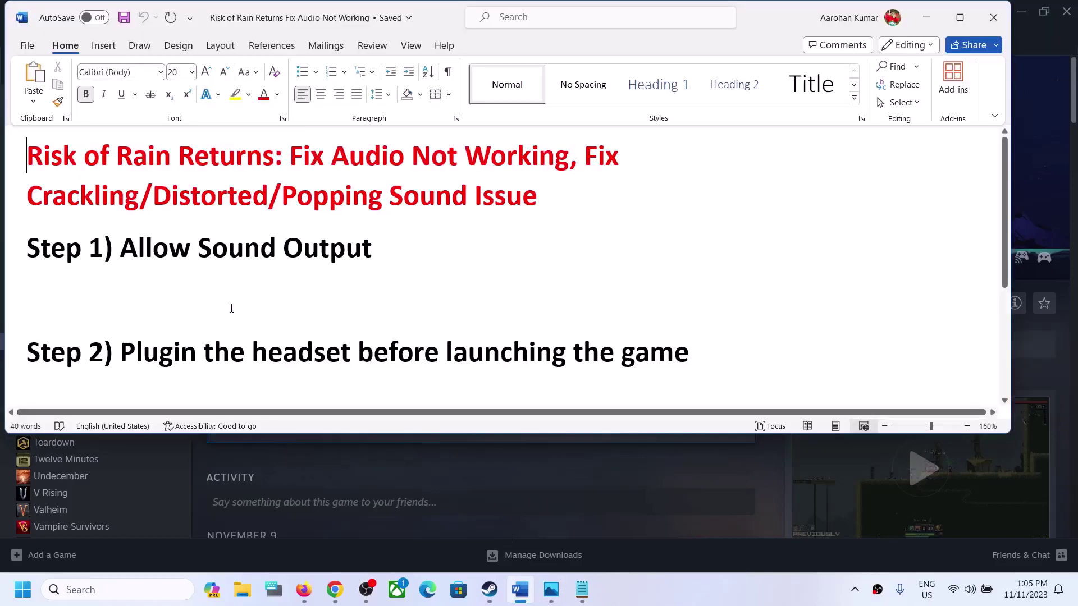
{"action": "left_click_drag", "start_coordinate": [108, 251], "coordinate": [373, 251]}
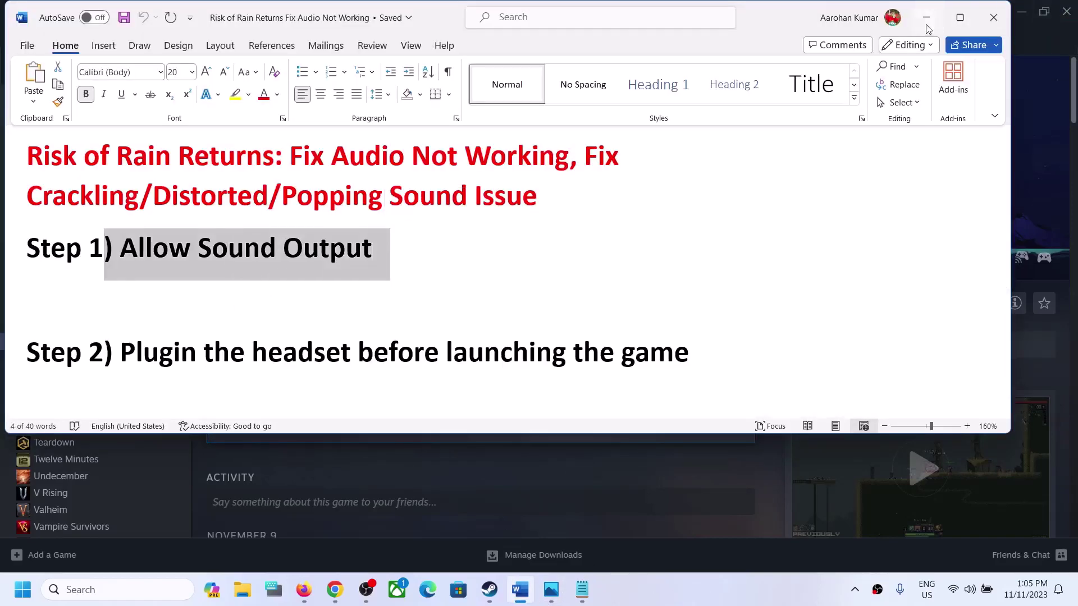
{"action": "left_click", "coordinate": [926, 17]}
{"action": "left_click", "coordinate": [23, 590]}
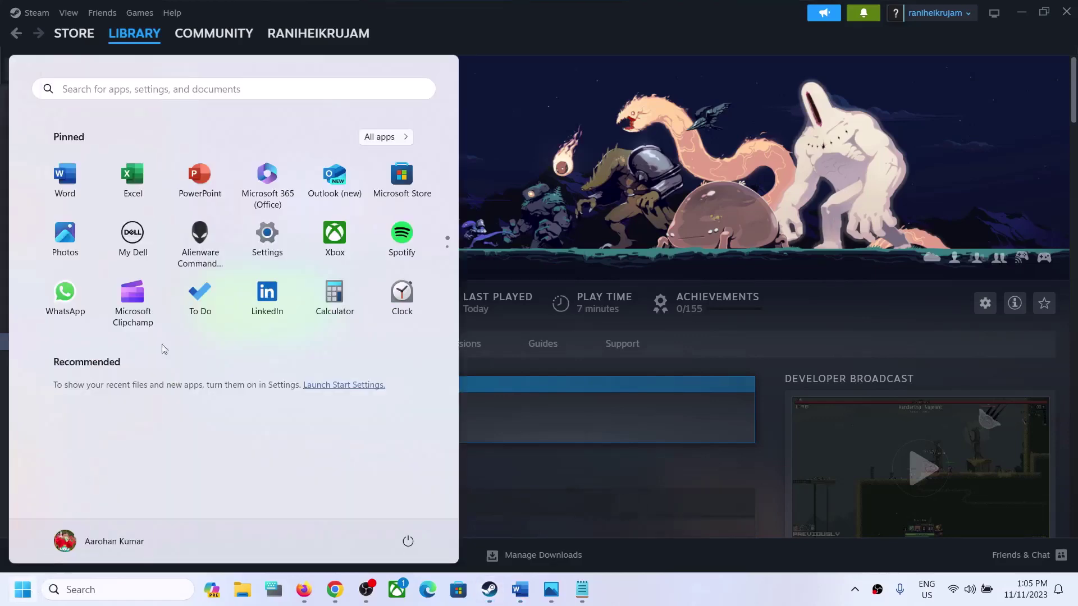
Check the Speakers (Realtek(R) Audio) properties under System > Sound > All sound devices, then close Settings.
{"action": "left_click", "coordinate": [281, 230]}
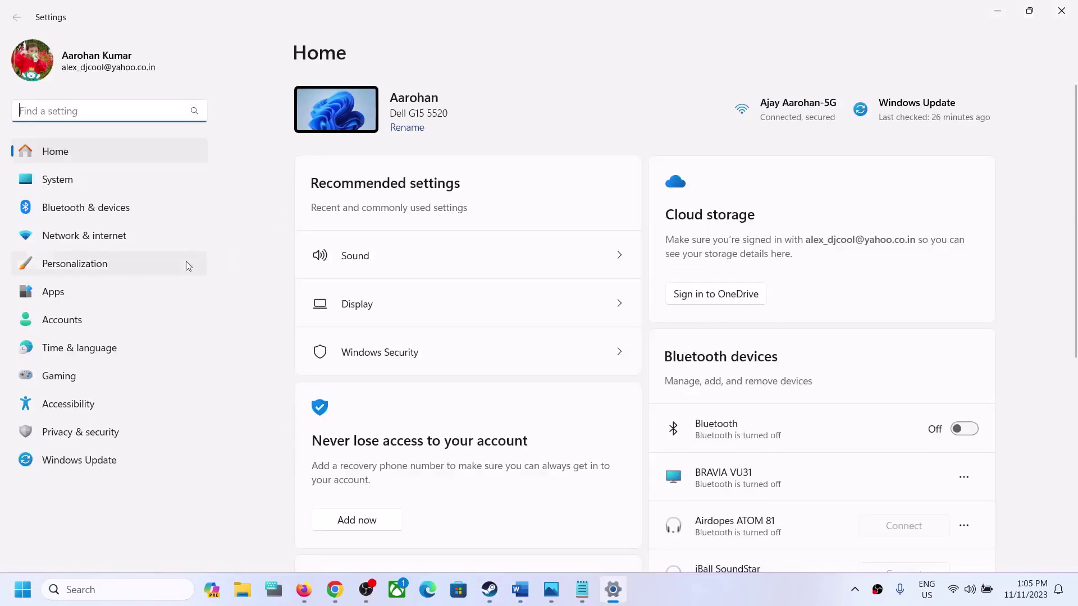
{"action": "left_click", "coordinate": [56, 185]}
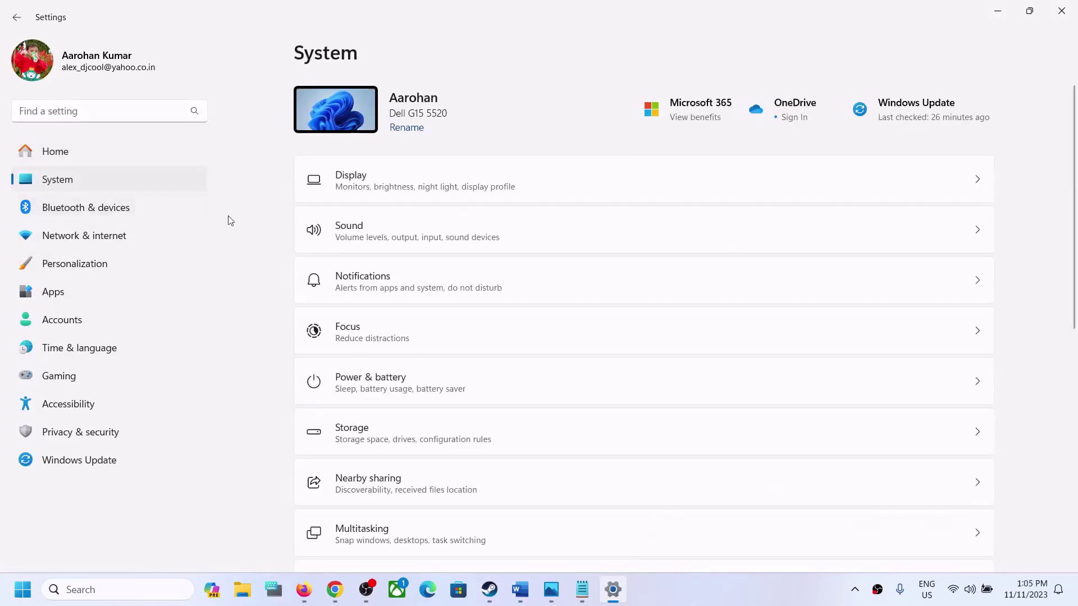
{"action": "left_click", "coordinate": [375, 237]}
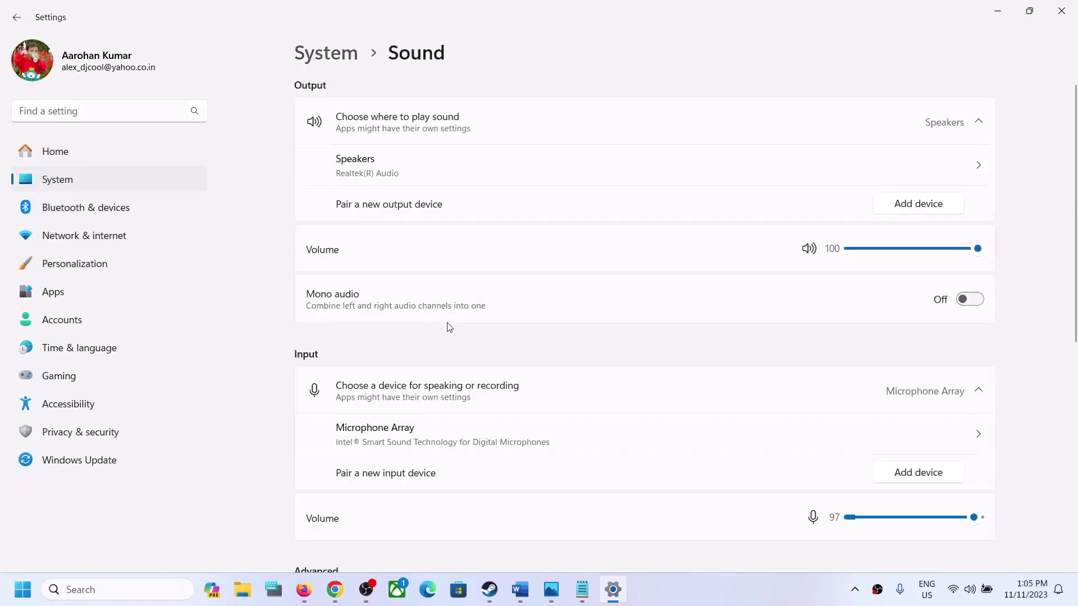
{"action": "scroll", "coordinate": [449, 328], "scroll_direction": "down", "scroll_amount": 5}
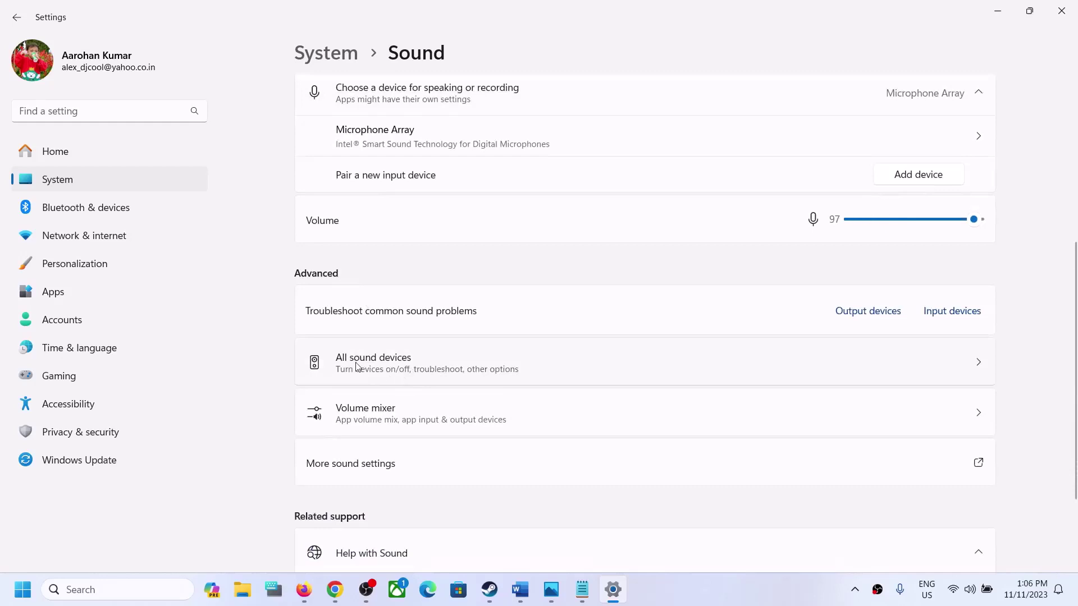
{"action": "left_click", "coordinate": [389, 369]}
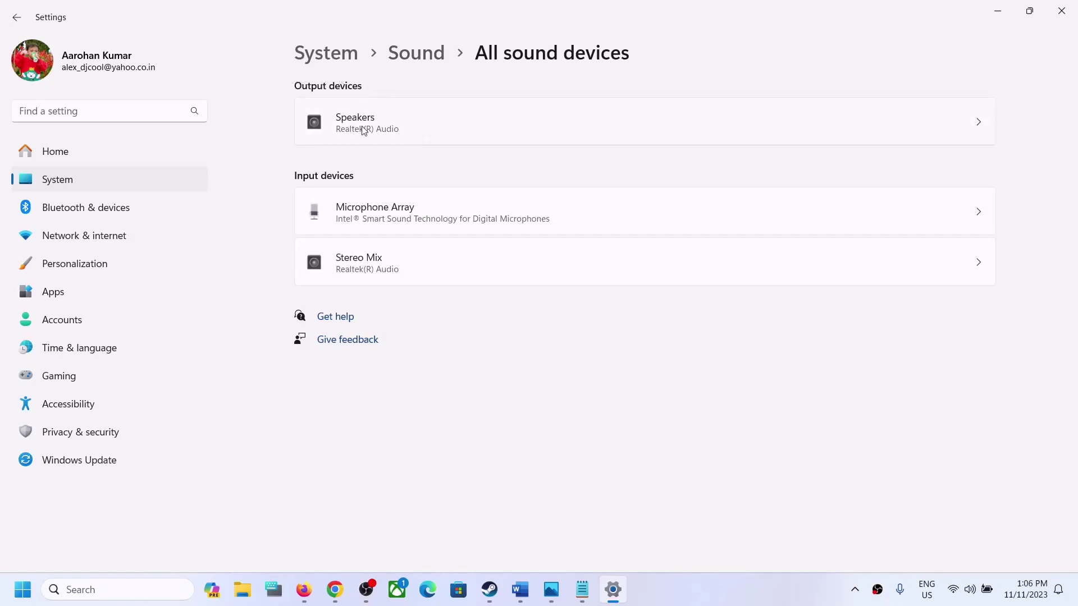
{"action": "left_click", "coordinate": [392, 129]}
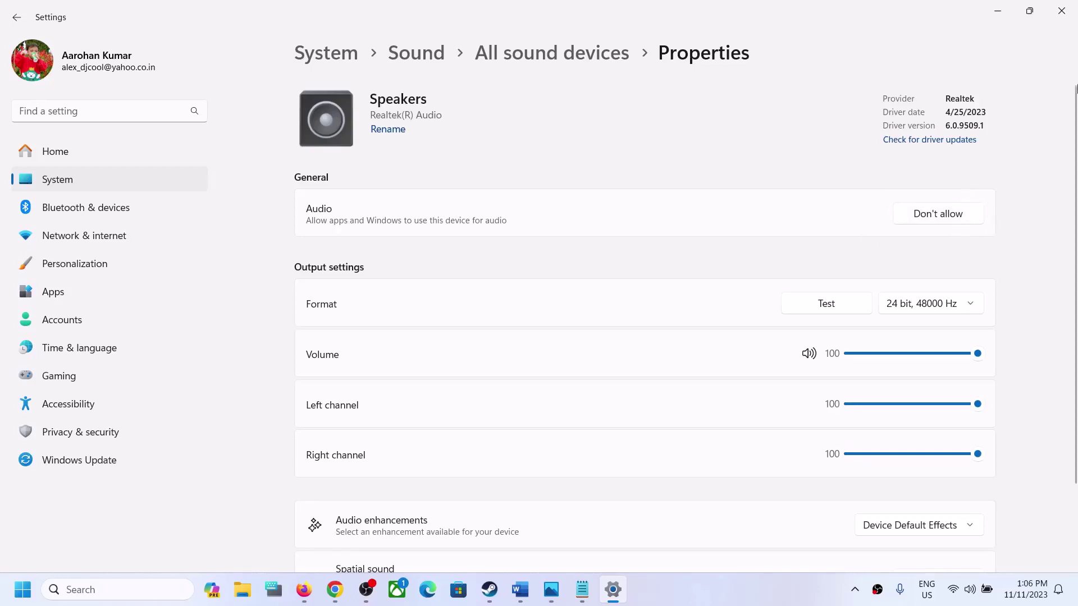
{"action": "left_click", "coordinate": [1066, 16]}
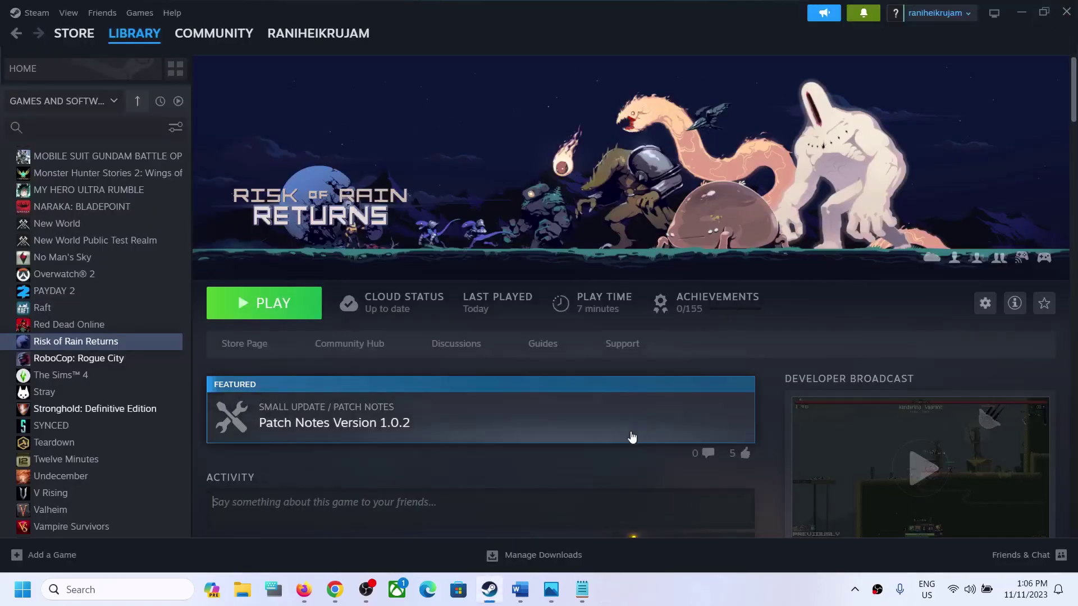
{"action": "left_click", "coordinate": [526, 597]}
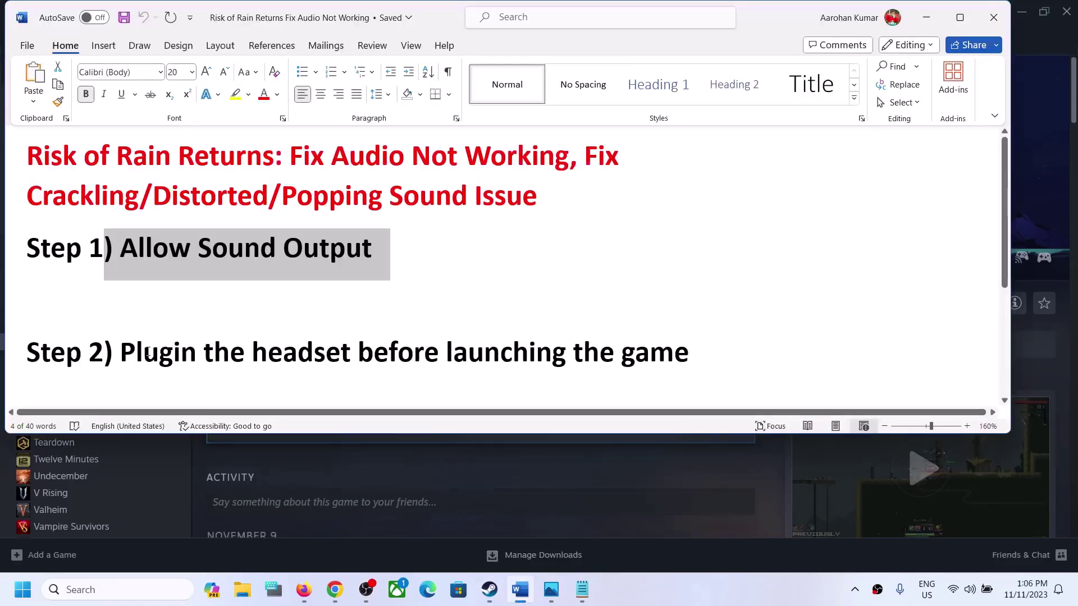
{"action": "left_click_drag", "start_coordinate": [129, 354], "coordinate": [690, 355]}
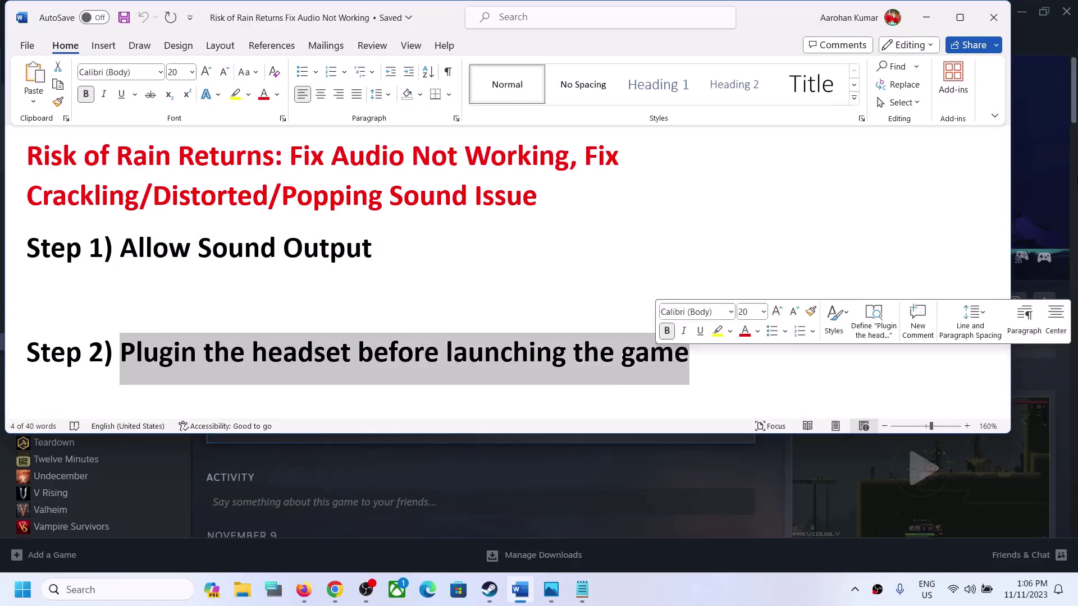
{"action": "left_click", "coordinate": [1052, 193]}
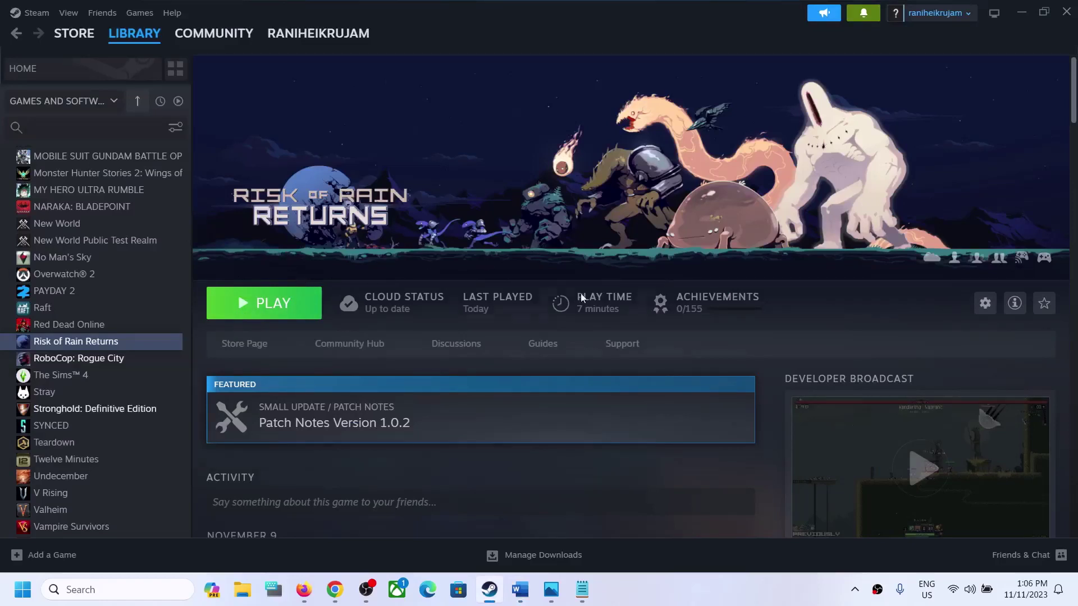
{"action": "left_click", "coordinate": [520, 589]}
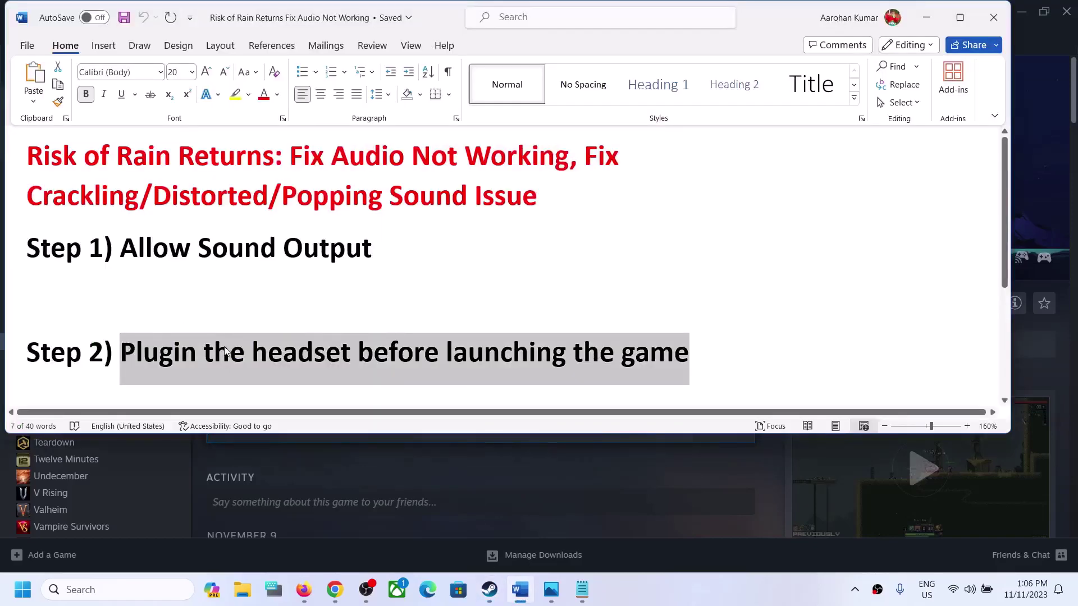
{"action": "scroll", "coordinate": [225, 352], "scroll_direction": "down", "scroll_amount": 3}
{"action": "scroll", "coordinate": [224, 349], "scroll_direction": "up", "scroll_amount": 1}
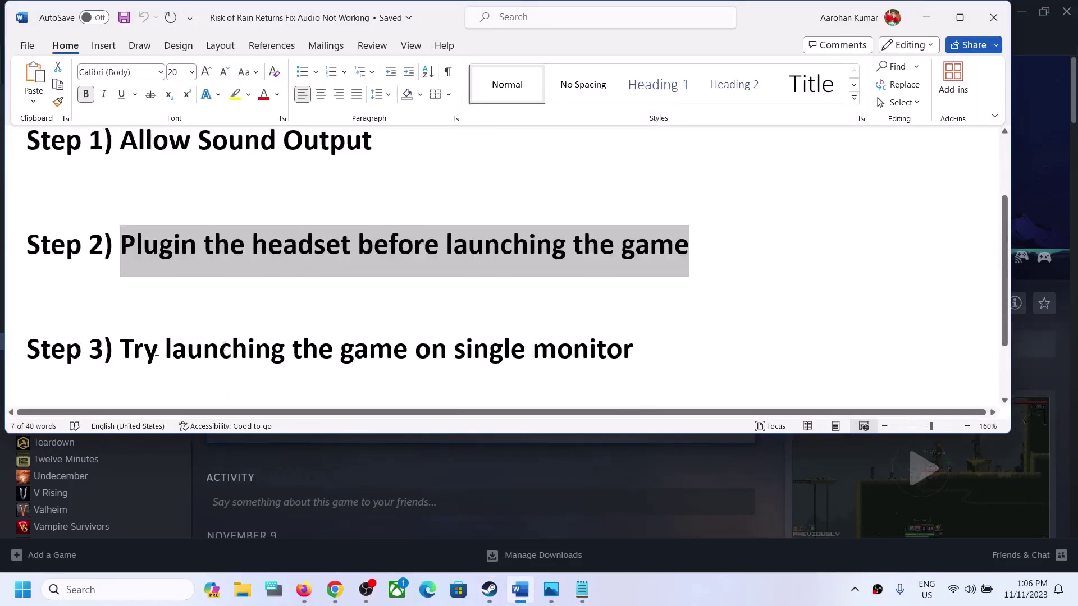
{"action": "left_click_drag", "start_coordinate": [125, 352], "coordinate": [633, 352]}
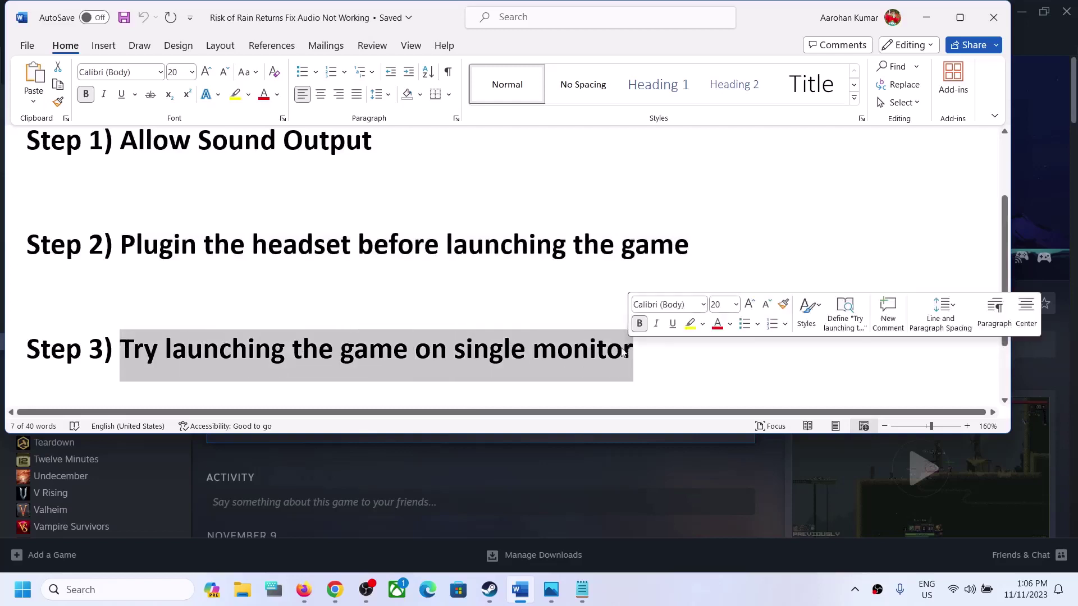
{"action": "left_click_drag", "start_coordinate": [125, 352], "coordinate": [544, 352]}
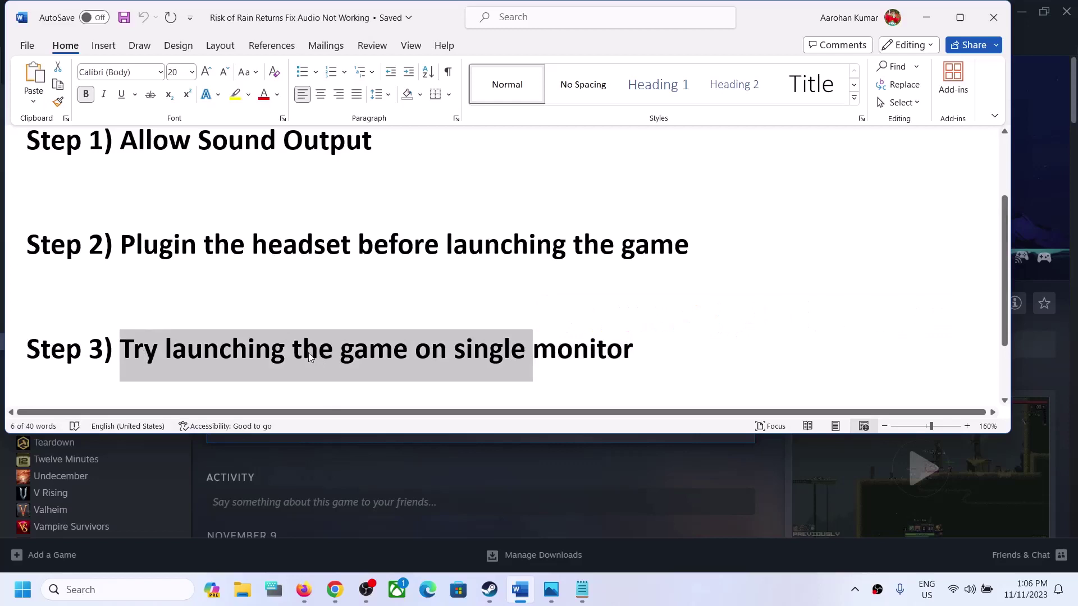
{"action": "scroll", "coordinate": [306, 353], "scroll_direction": "down", "scroll_amount": 2}
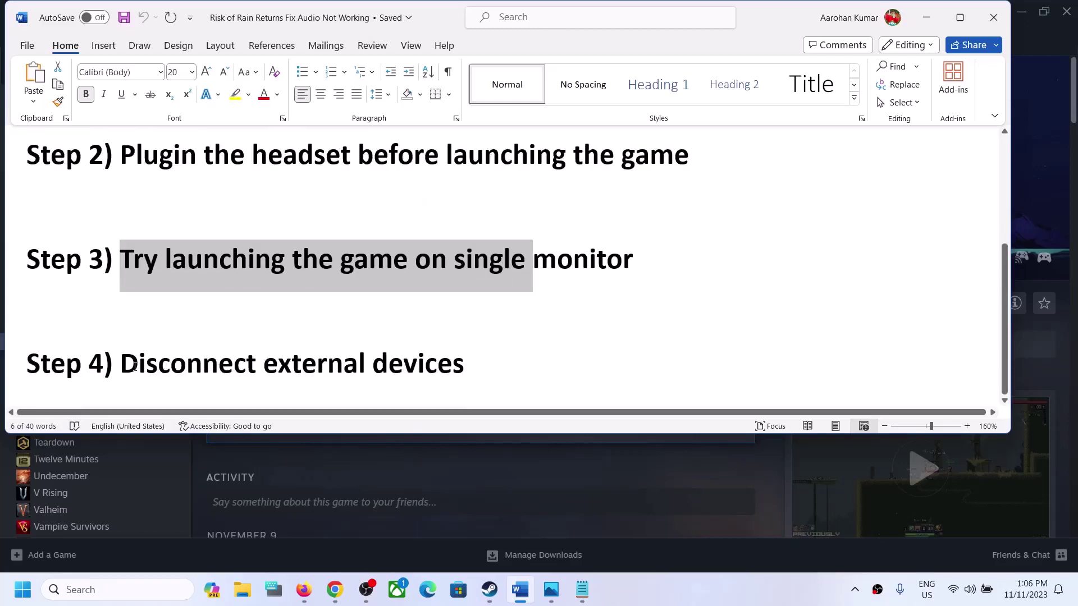
{"action": "left_click_drag", "start_coordinate": [128, 366], "coordinate": [466, 366]}
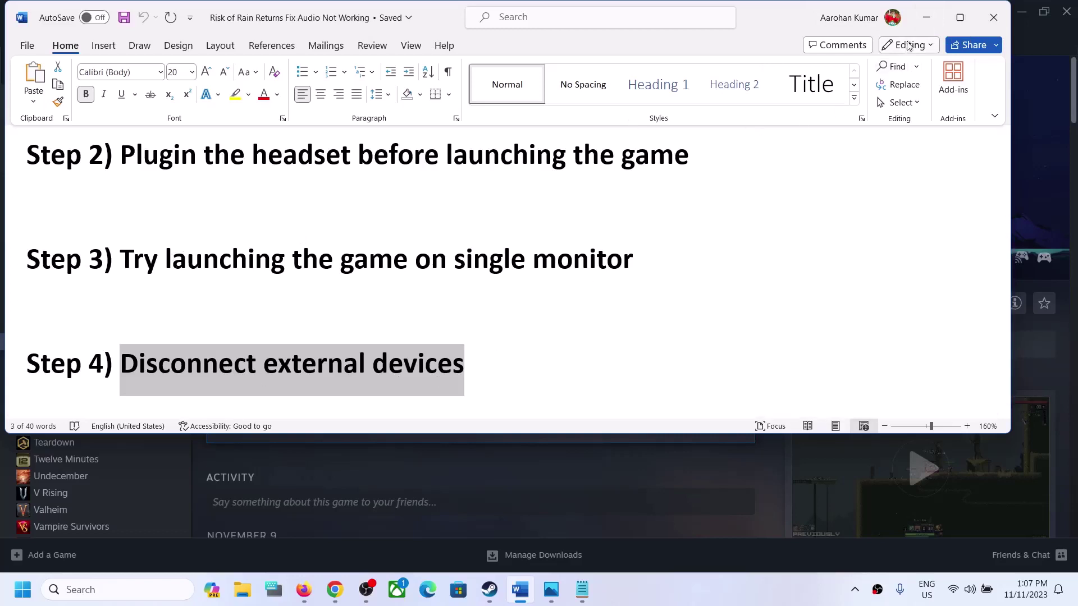
{"action": "left_click", "coordinate": [926, 21]}
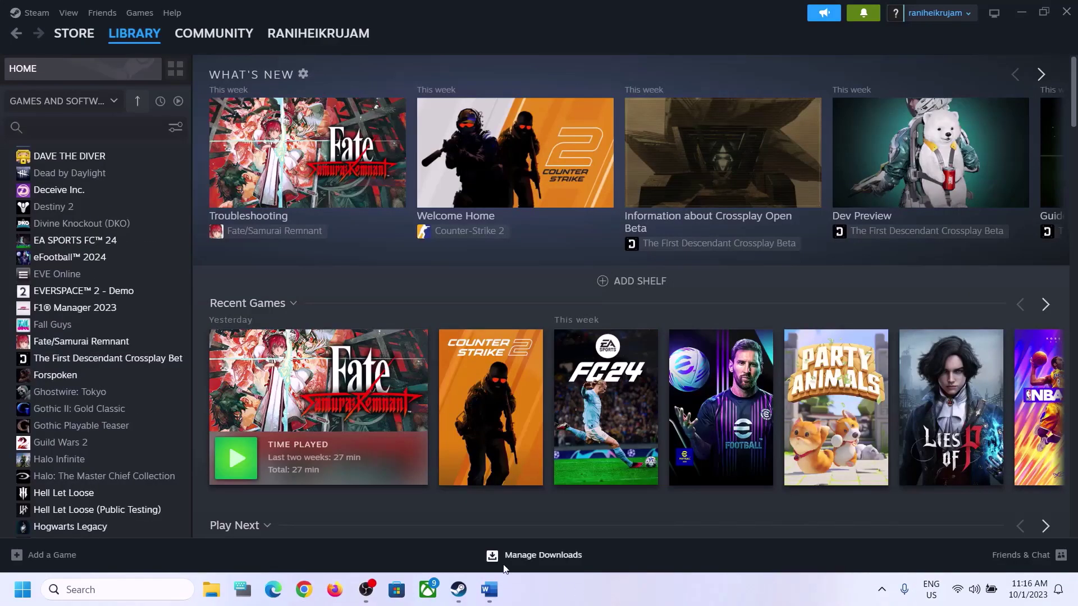
Read the Windows + G instruction in the Word guide and open Xbox Game Bar with Windows+G.
{"action": "left_click", "coordinate": [489, 589]}
{"action": "left_click_drag", "start_coordinate": [277, 254], "coordinate": [693, 255]}
{"action": "left_click", "coordinate": [980, 108]}
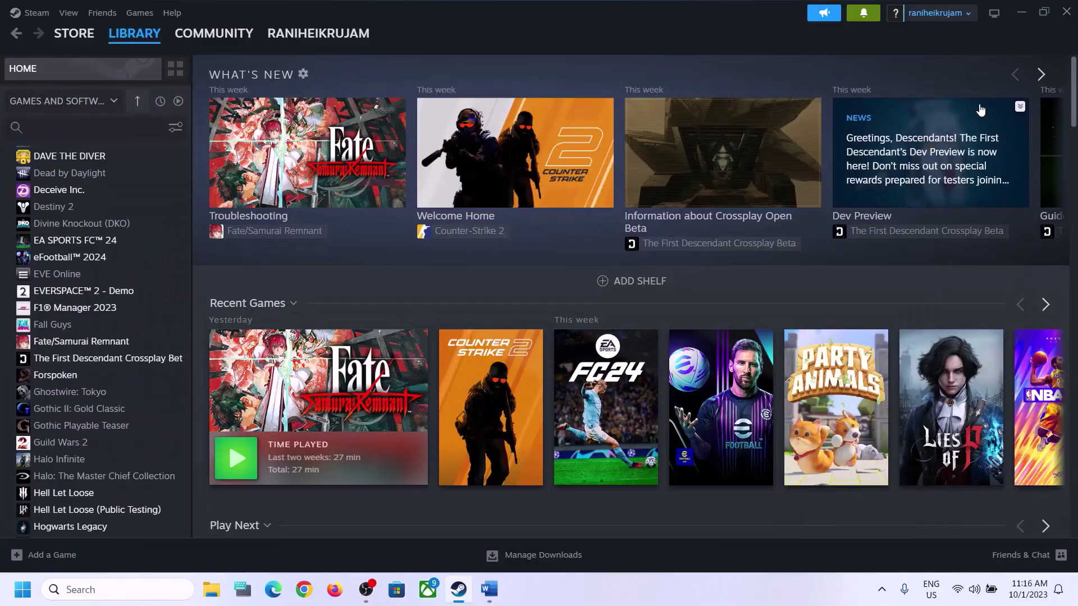
{"action": "key", "text": "super+g"}
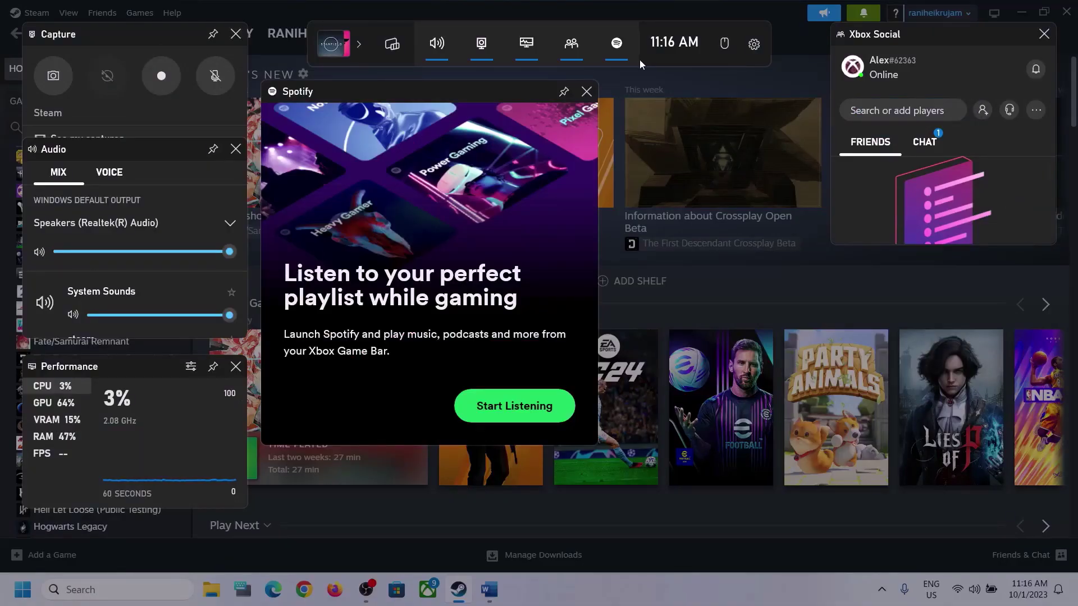
In the Game Bar Audio widget, keep Speakers (Realtek(R) Audio) as the default output.
{"action": "left_click", "coordinate": [438, 47]}
{"action": "left_click", "coordinate": [229, 225]}
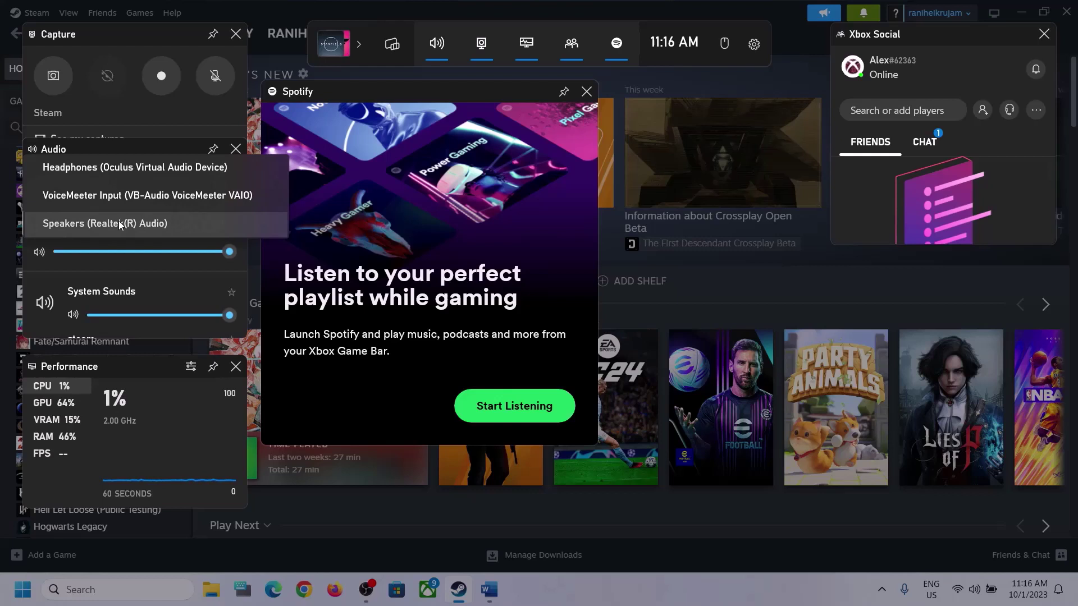
{"action": "left_click", "coordinate": [154, 224]}
{"action": "scroll", "coordinate": [165, 278], "scroll_direction": "down", "scroll_amount": 1}
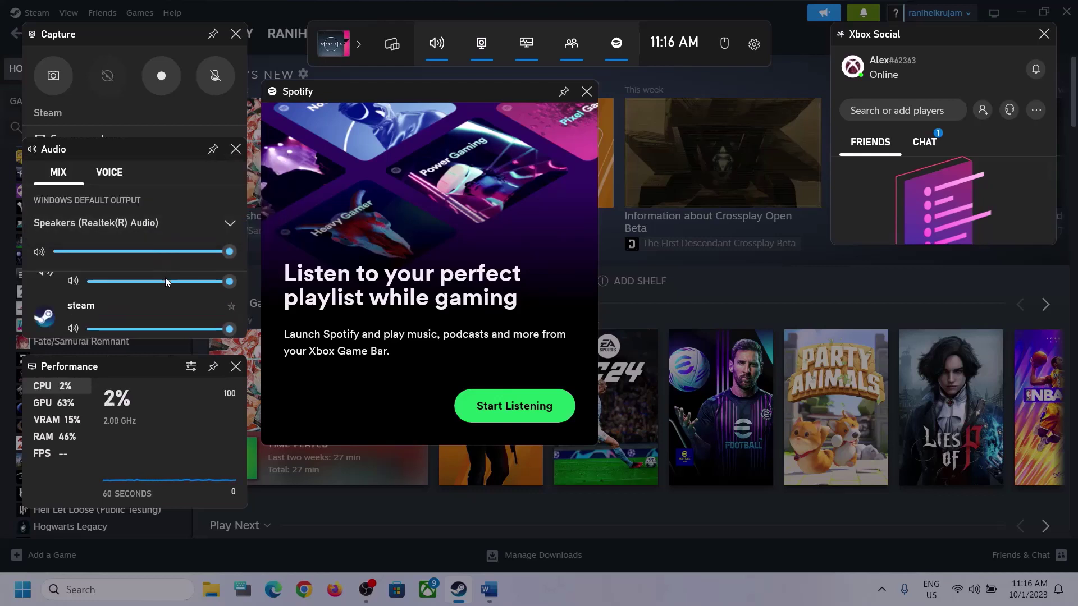
{"action": "scroll", "coordinate": [144, 298], "scroll_direction": "down", "scroll_amount": 1}
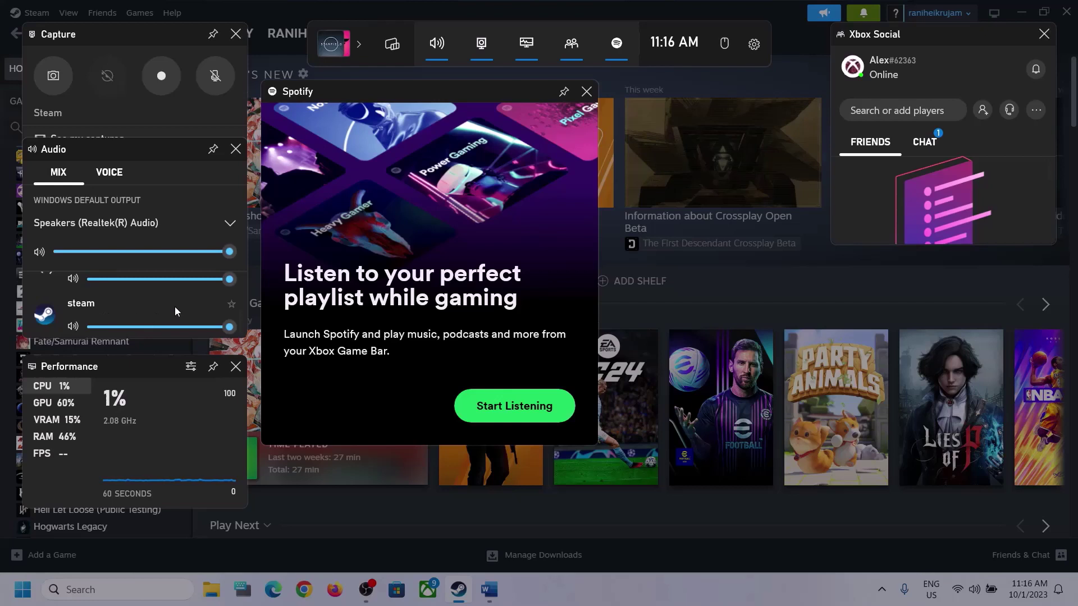
{"action": "scroll", "coordinate": [178, 306], "scroll_direction": "up", "scroll_amount": 1}
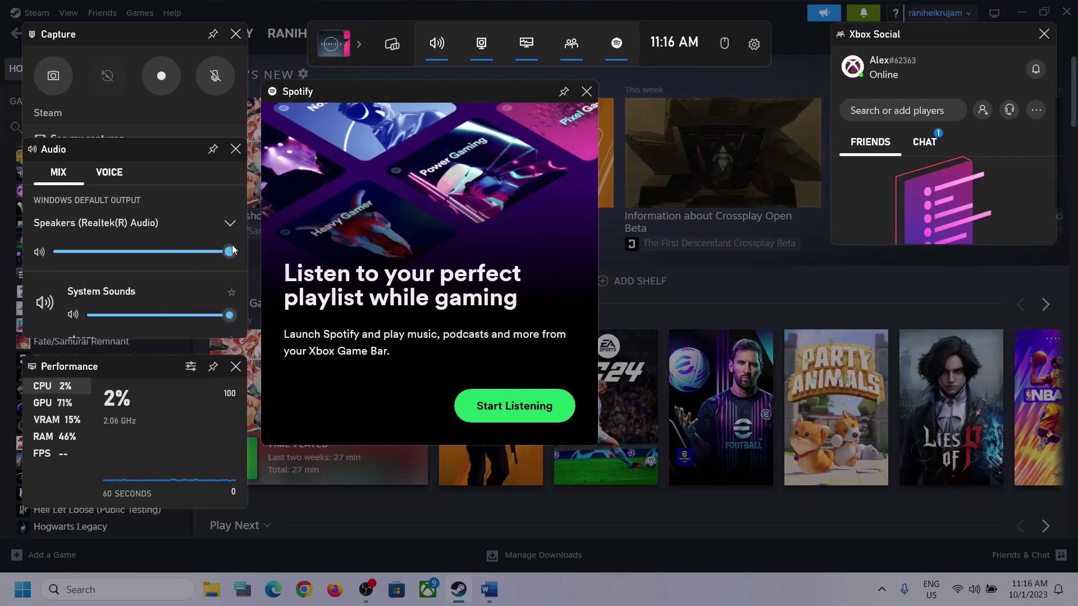
On the Voice tab, keep Microphone Array as input and Speakers and Microphone Array for communications.
{"action": "left_click", "coordinate": [107, 177]}
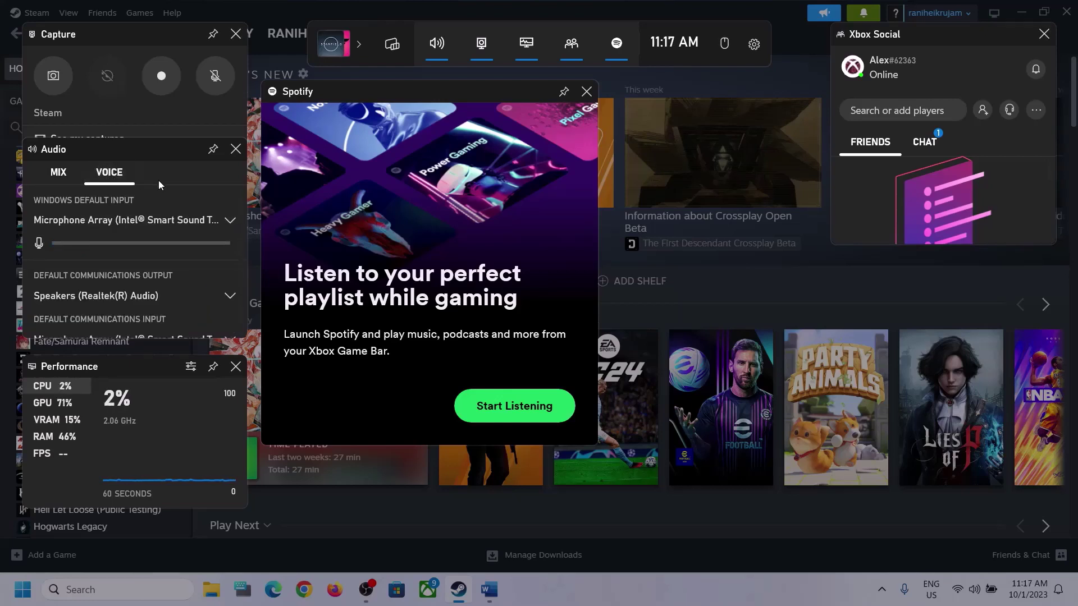
{"action": "left_click", "coordinate": [226, 220]}
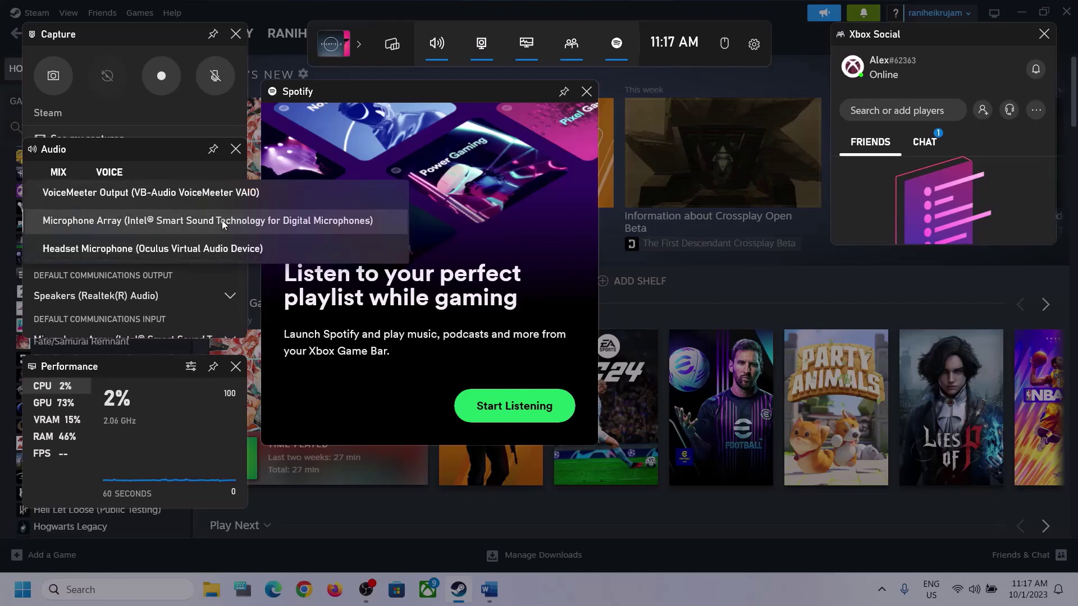
{"action": "left_click", "coordinate": [158, 153]}
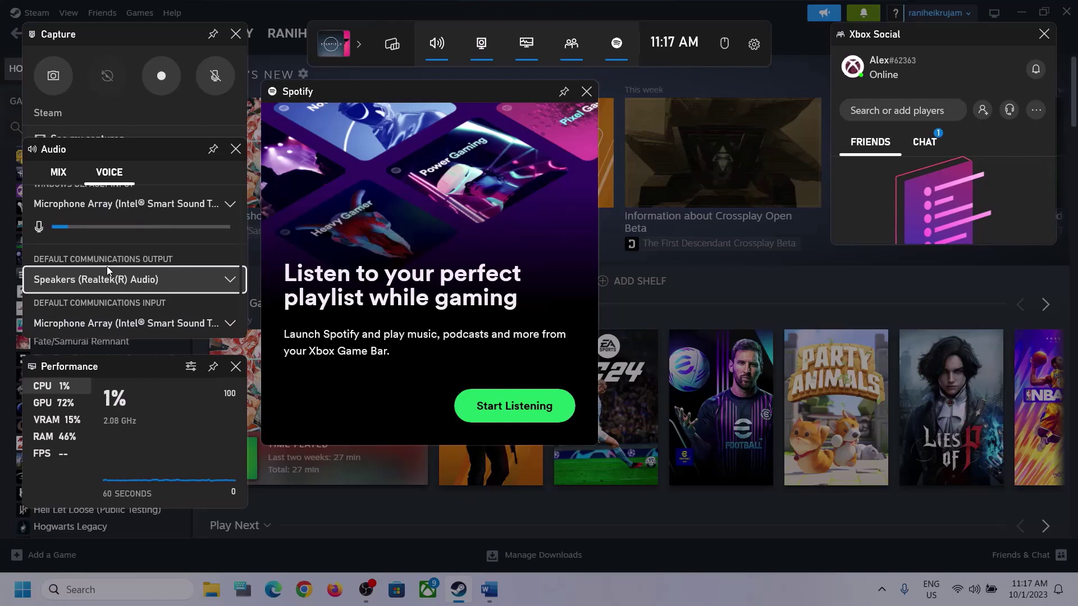
{"action": "left_click", "coordinate": [231, 279]}
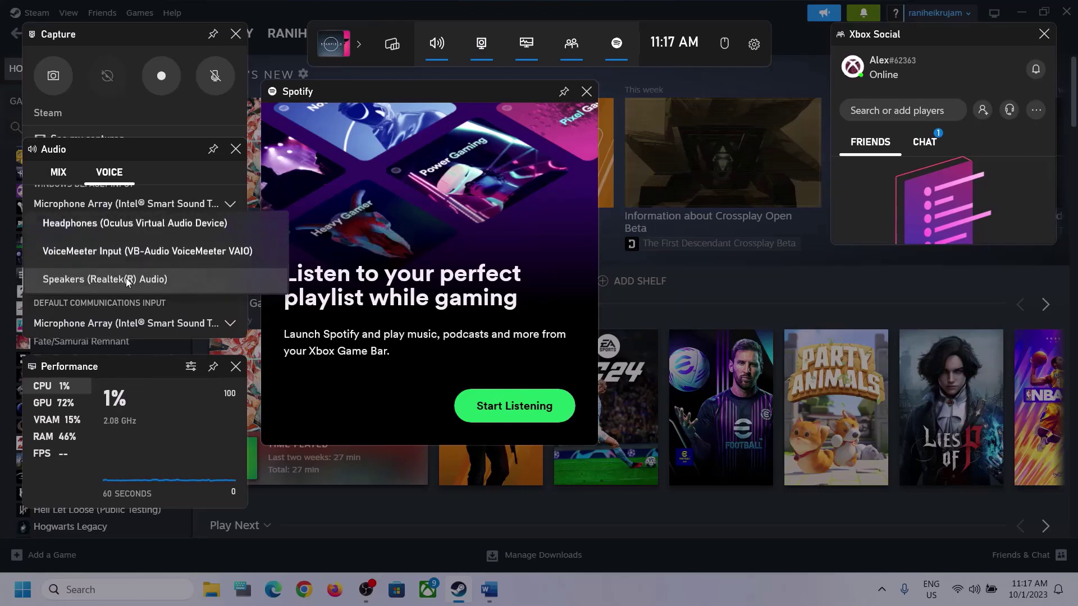
{"action": "left_click", "coordinate": [175, 281]}
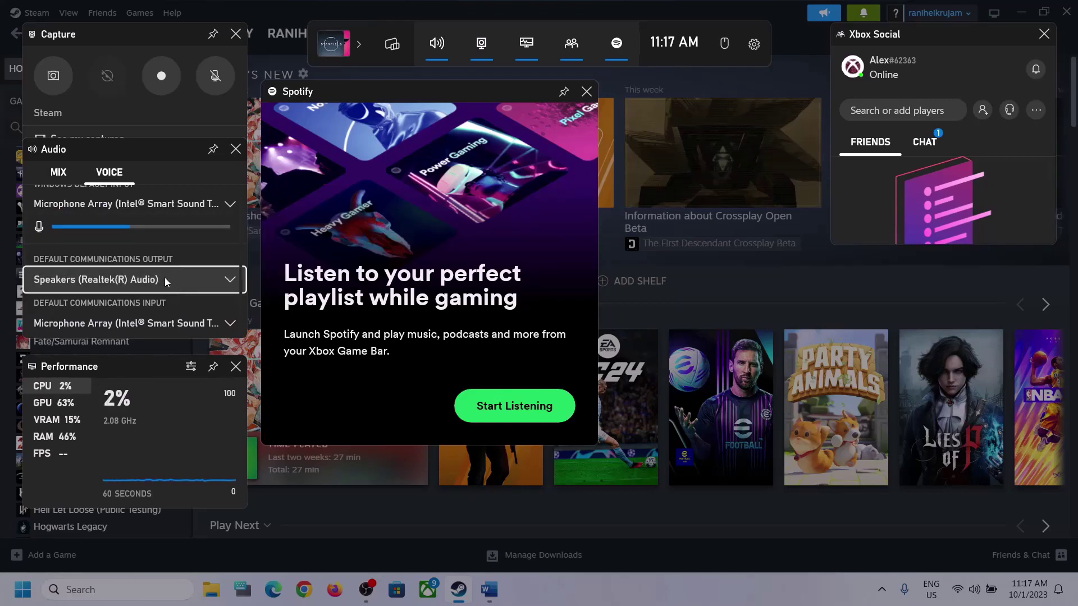
{"action": "left_click", "coordinate": [191, 331]}
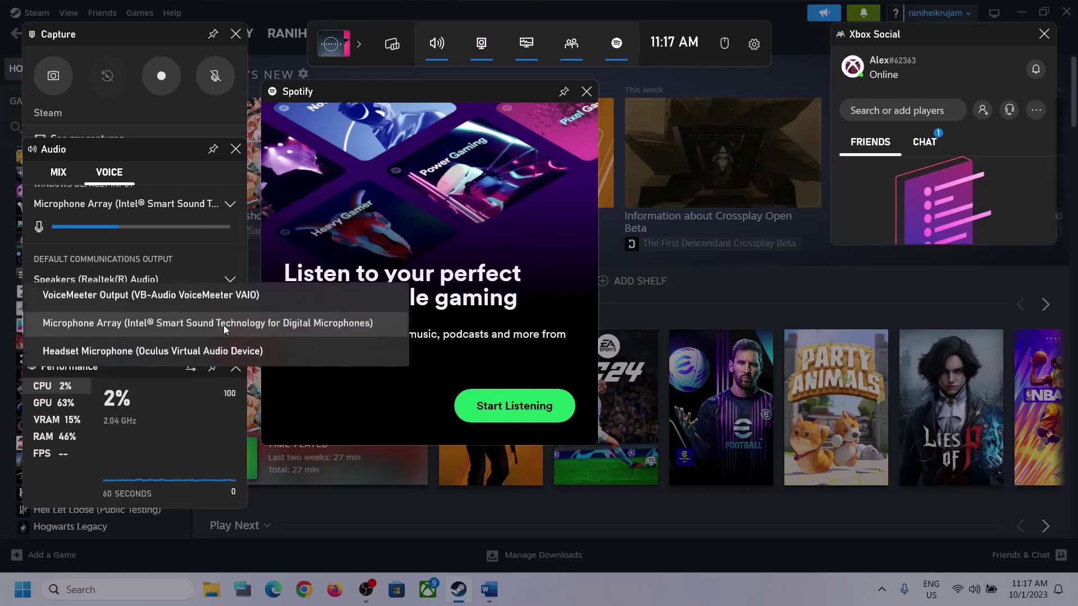
{"action": "left_click", "coordinate": [212, 257]}
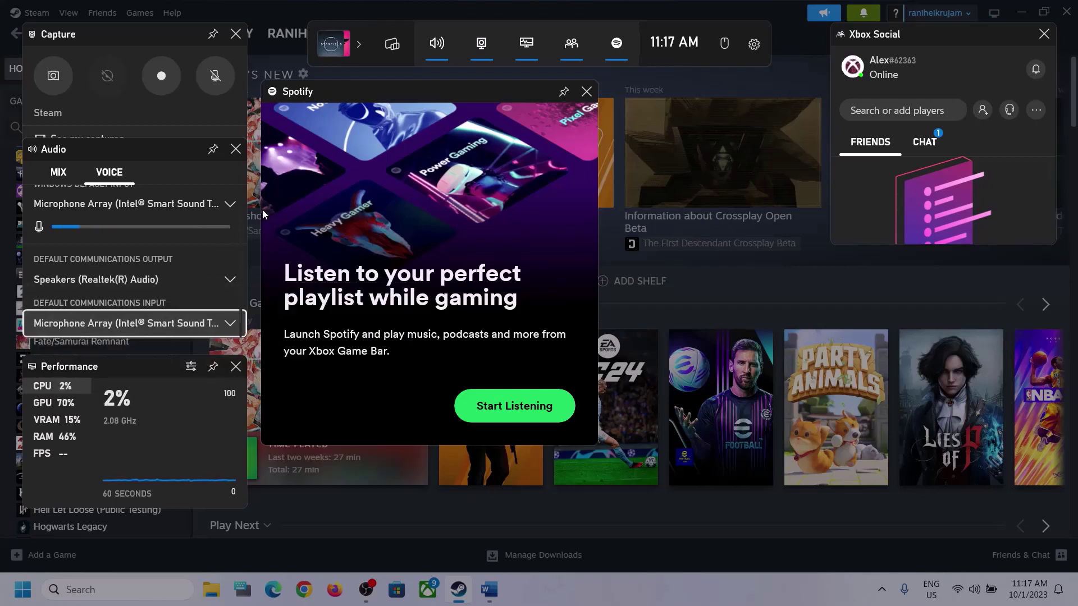
Close Game Bar and review Step 2 on selecting the right audio device in the Word guide.
{"action": "left_click", "coordinate": [622, 167]}
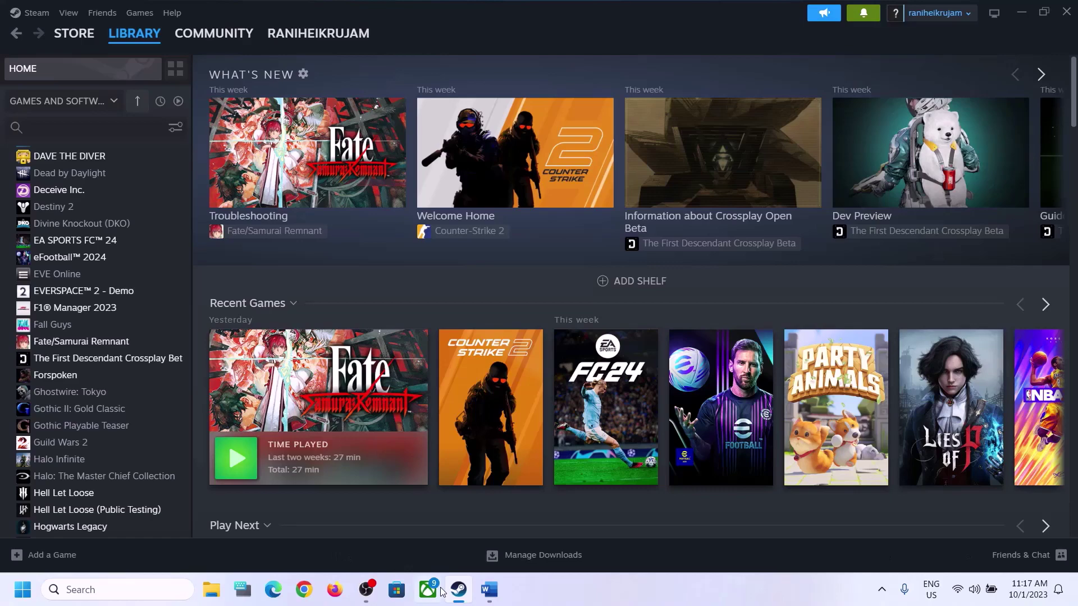
{"action": "left_click", "coordinate": [489, 589]}
{"action": "scroll", "coordinate": [265, 438], "scroll_direction": "down", "scroll_amount": 3}
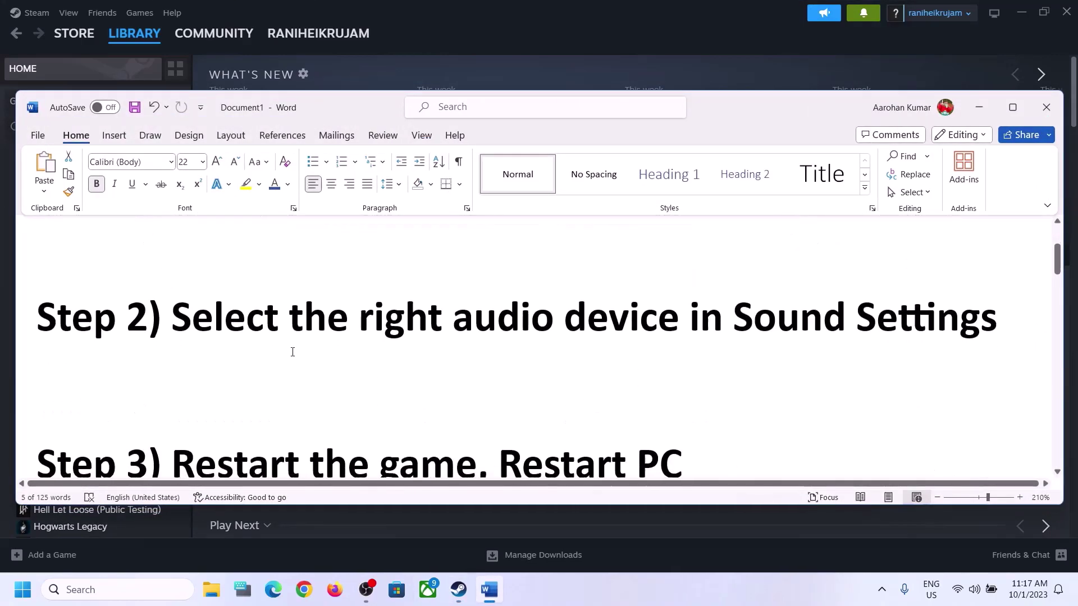
{"action": "scroll", "coordinate": [291, 343], "scroll_direction": "up", "scroll_amount": 2}
{"action": "left_click_drag", "start_coordinate": [172, 387], "coordinate": [855, 388]}
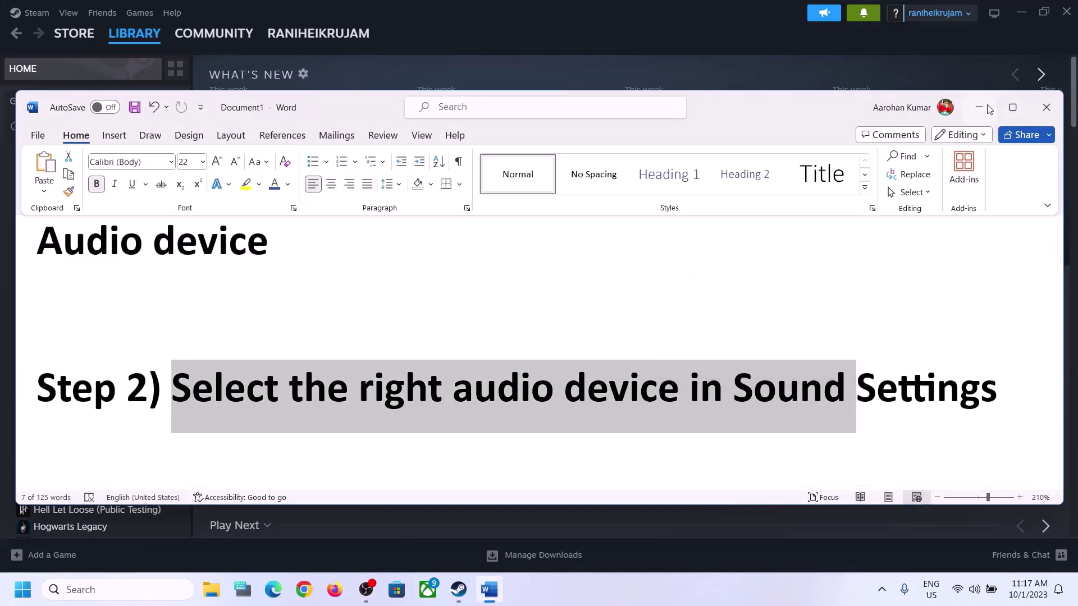
{"action": "left_click", "coordinate": [988, 108]}
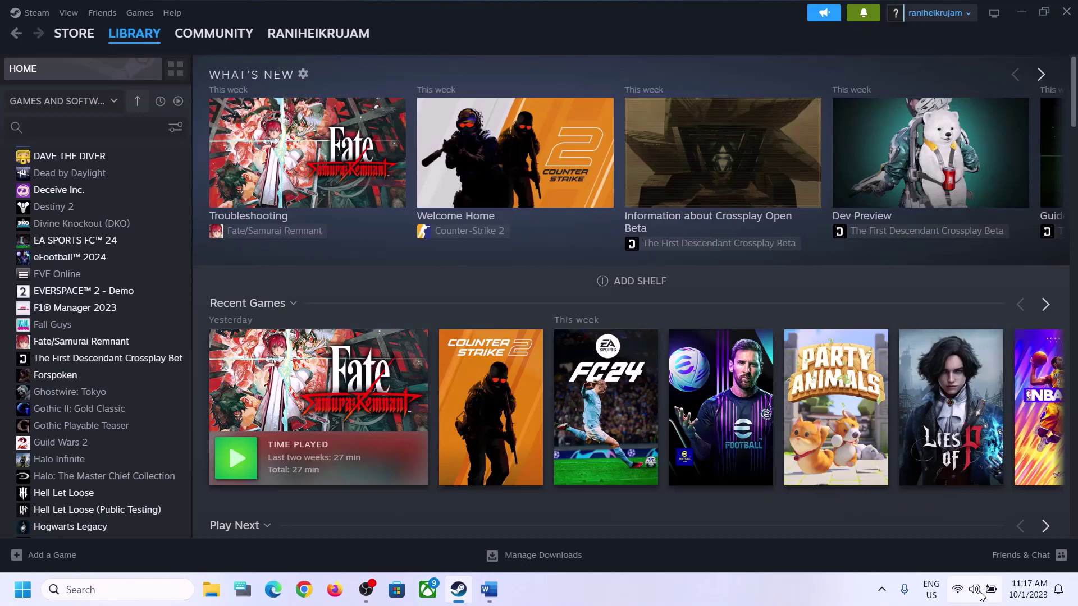
Confirm Speakers (Realtek(R) Audio) output with spatial sound Off in Quick Settings, then open the tray sound shortcuts.
{"action": "left_click", "coordinate": [982, 591]}
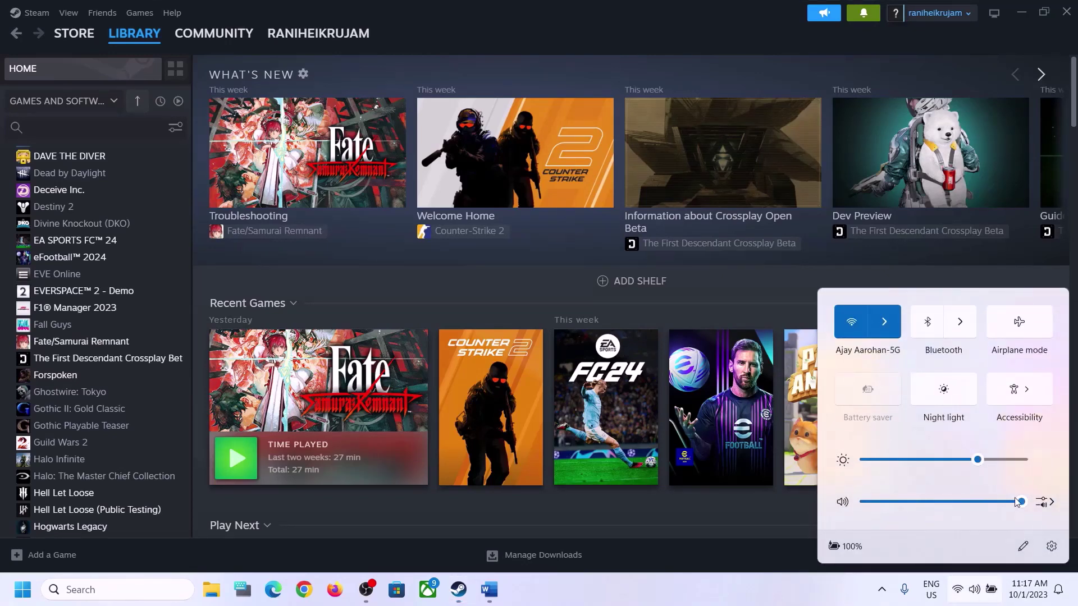
{"action": "left_click", "coordinate": [1050, 503]}
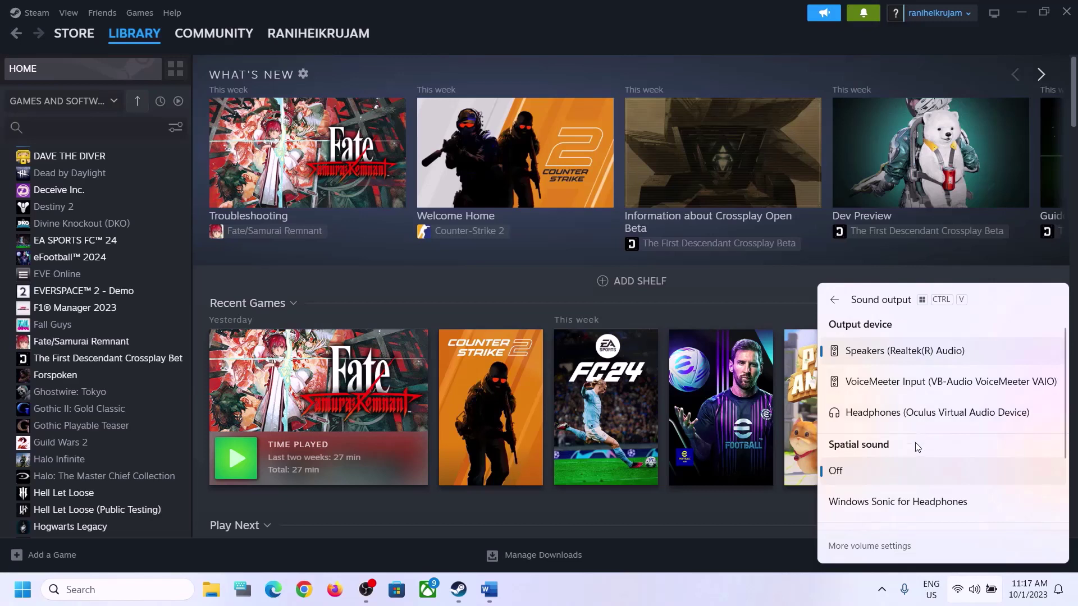
{"action": "scroll", "coordinate": [916, 444], "scroll_direction": "down", "scroll_amount": 2}
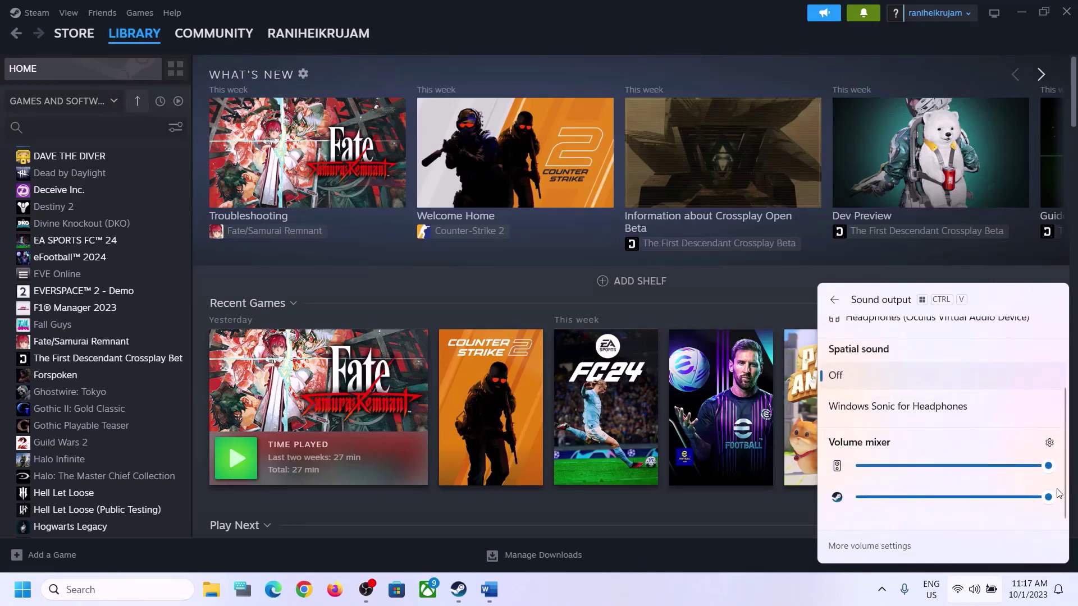
{"action": "left_click", "coordinate": [838, 591]}
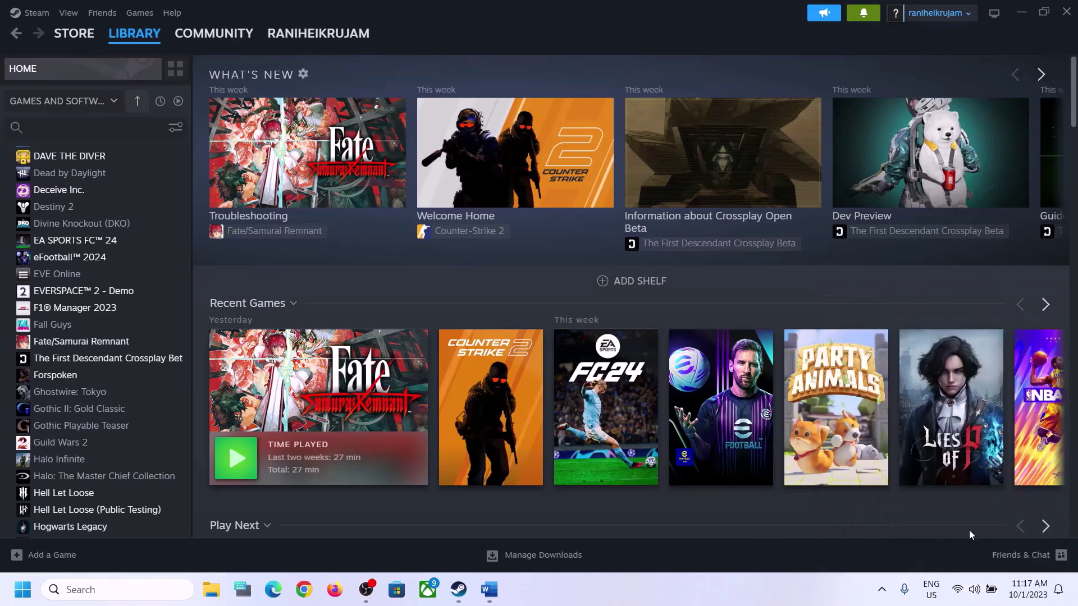
{"action": "right_click", "coordinate": [975, 597]}
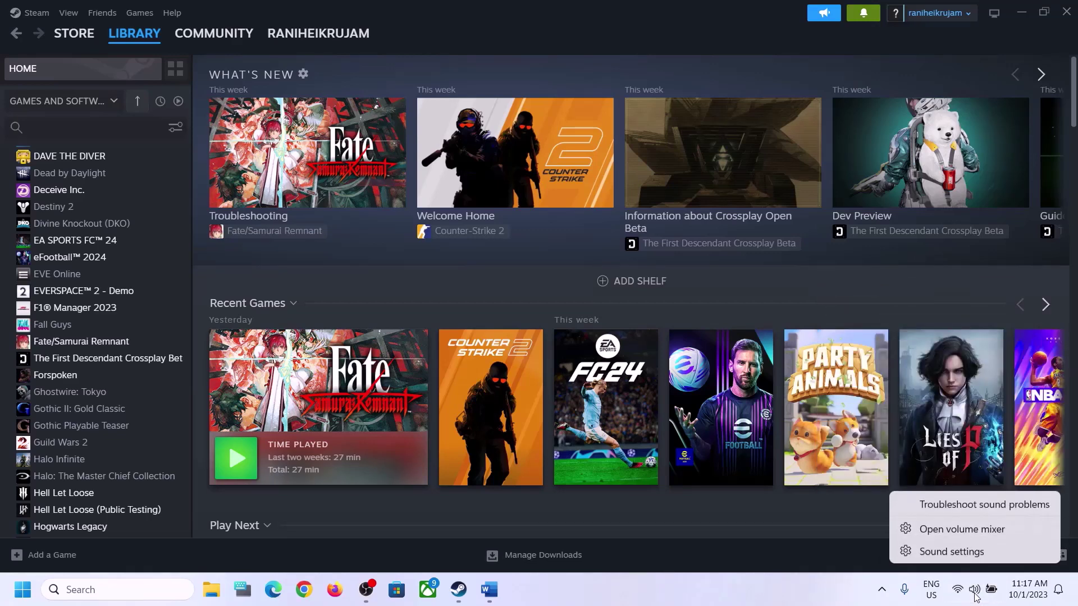
{"action": "left_click", "coordinate": [962, 551]}
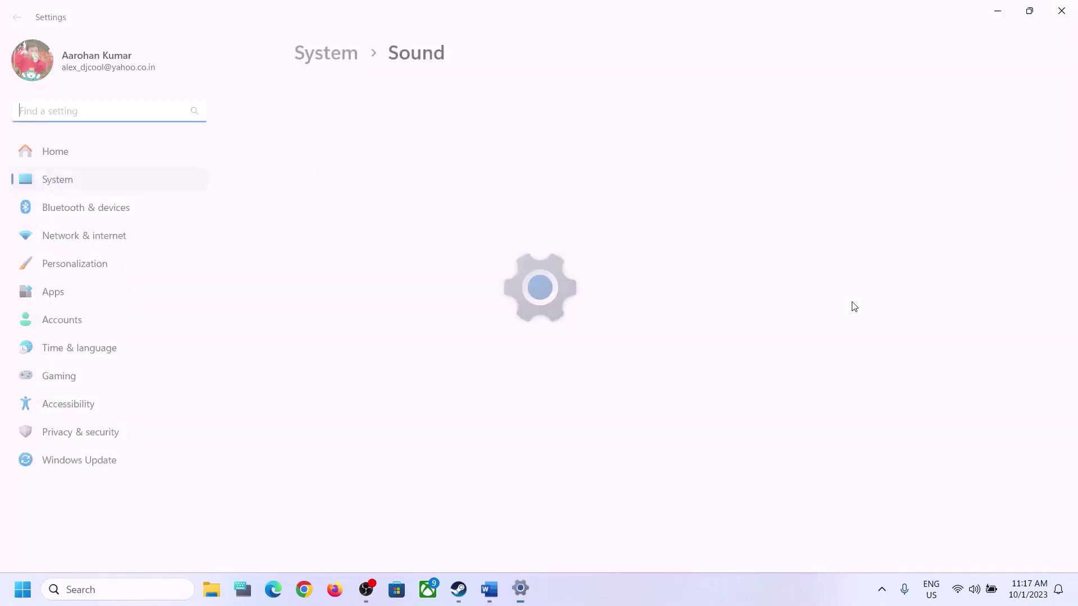
{"action": "left_click", "coordinate": [979, 123]}
{"action": "left_click", "coordinate": [979, 123]}
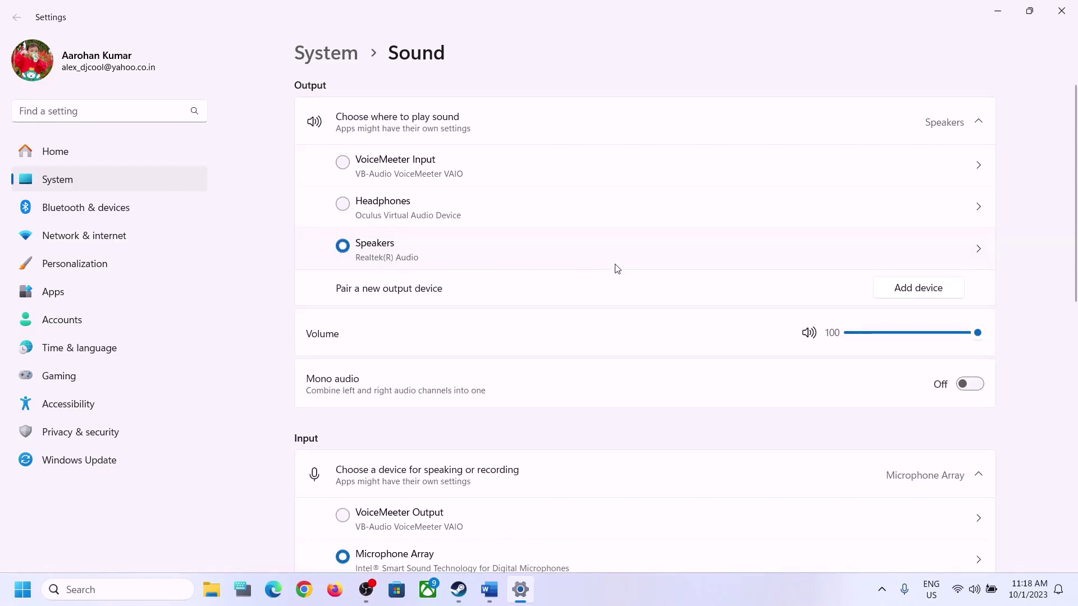
{"action": "scroll", "coordinate": [804, 426], "scroll_direction": "down", "scroll_amount": 5}
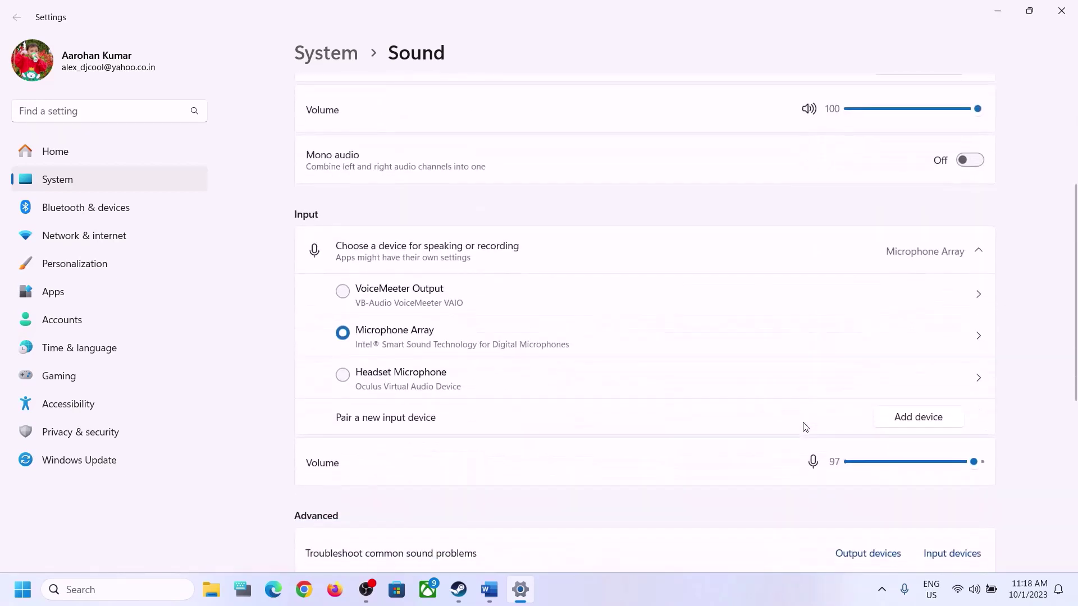
{"action": "scroll", "coordinate": [803, 427], "scroll_direction": "down", "scroll_amount": 1}
{"action": "scroll", "coordinate": [803, 426], "scroll_direction": "up", "scroll_amount": 2}
{"action": "scroll", "coordinate": [801, 428], "scroll_direction": "down", "scroll_amount": 2}
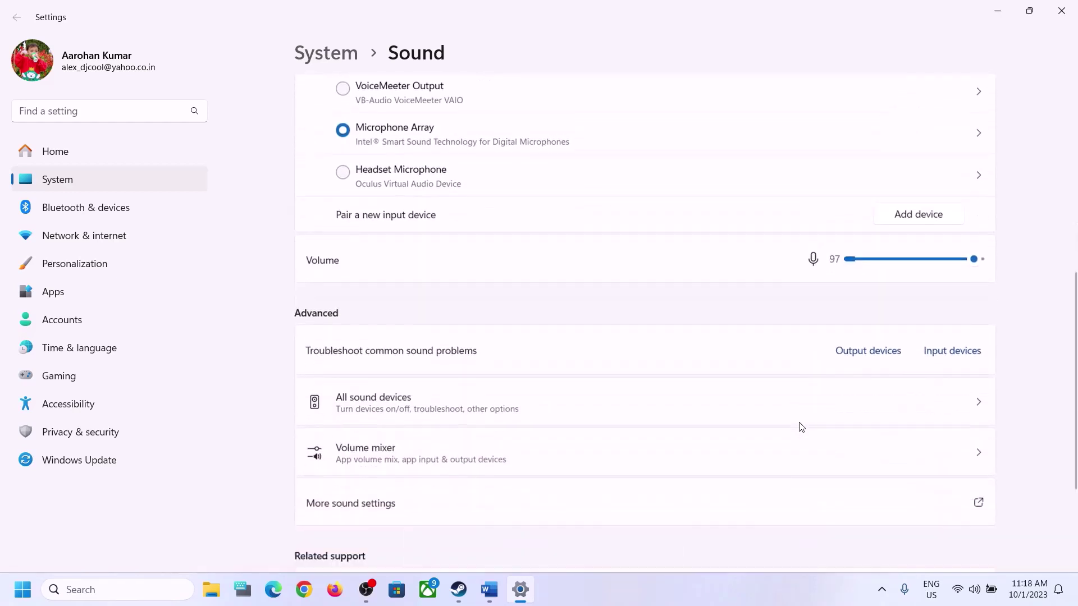
{"action": "left_click", "coordinate": [351, 442]}
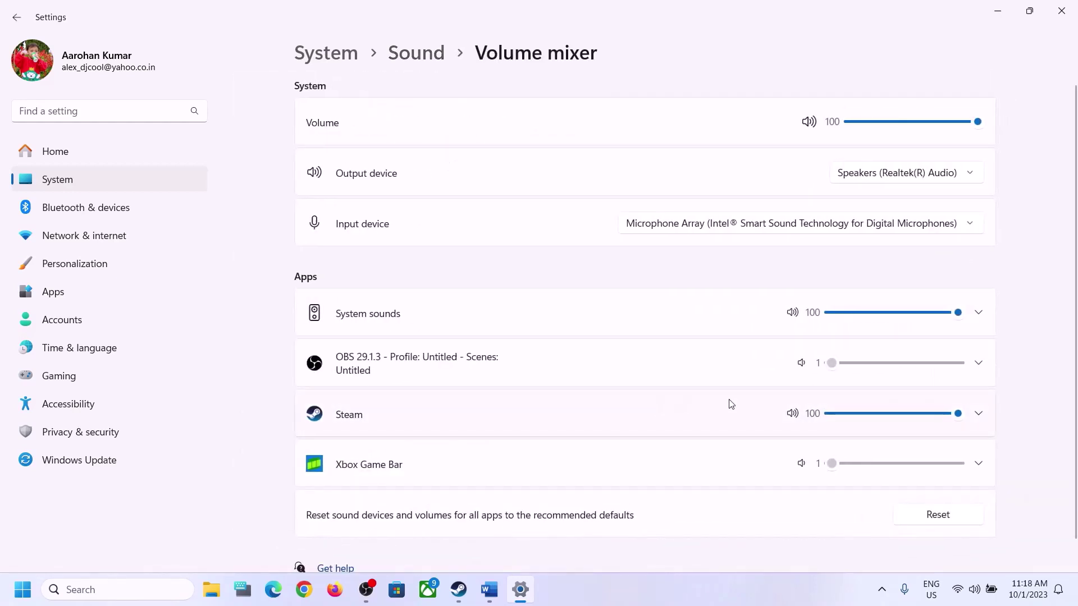
{"action": "scroll", "coordinate": [730, 402], "scroll_direction": "down", "scroll_amount": 1}
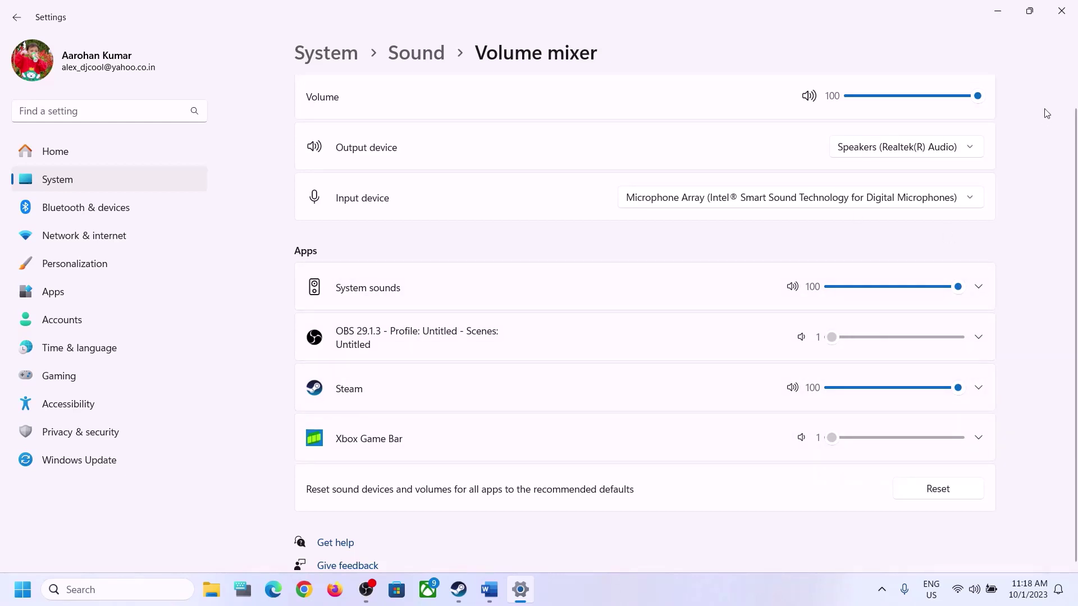
{"action": "left_click", "coordinate": [1062, 10]}
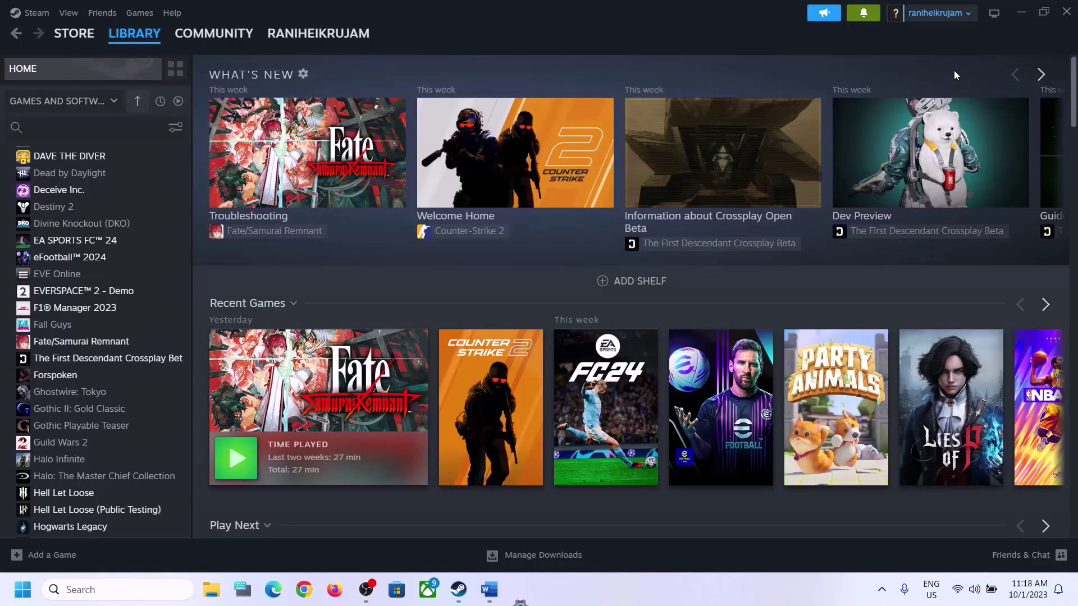
Review Step 3 (Restart the game) in the Word guide and check the Start menu power options.
{"action": "left_click", "coordinate": [489, 590]}
{"action": "scroll", "coordinate": [465, 429], "scroll_direction": "down", "scroll_amount": 2}
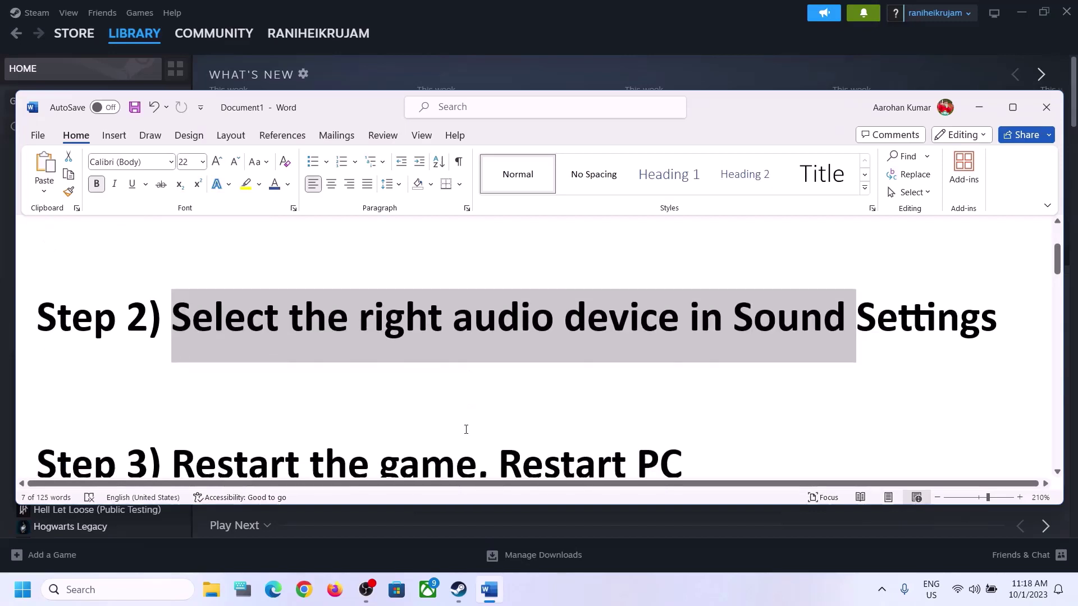
{"action": "left_click_drag", "start_coordinate": [252, 412], "coordinate": [362, 421]}
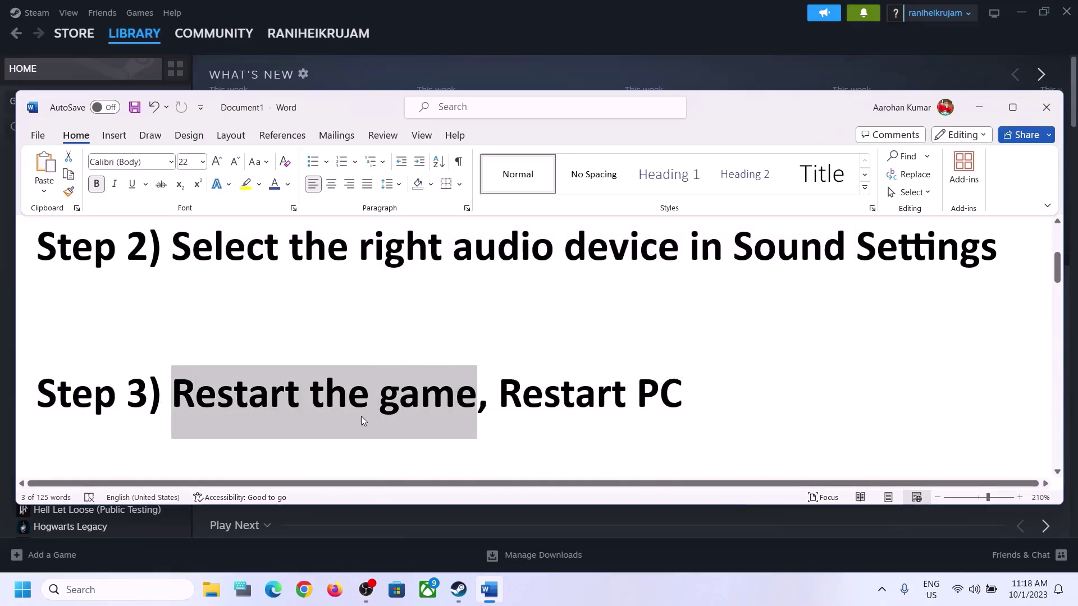
{"action": "left_click", "coordinate": [499, 400]}
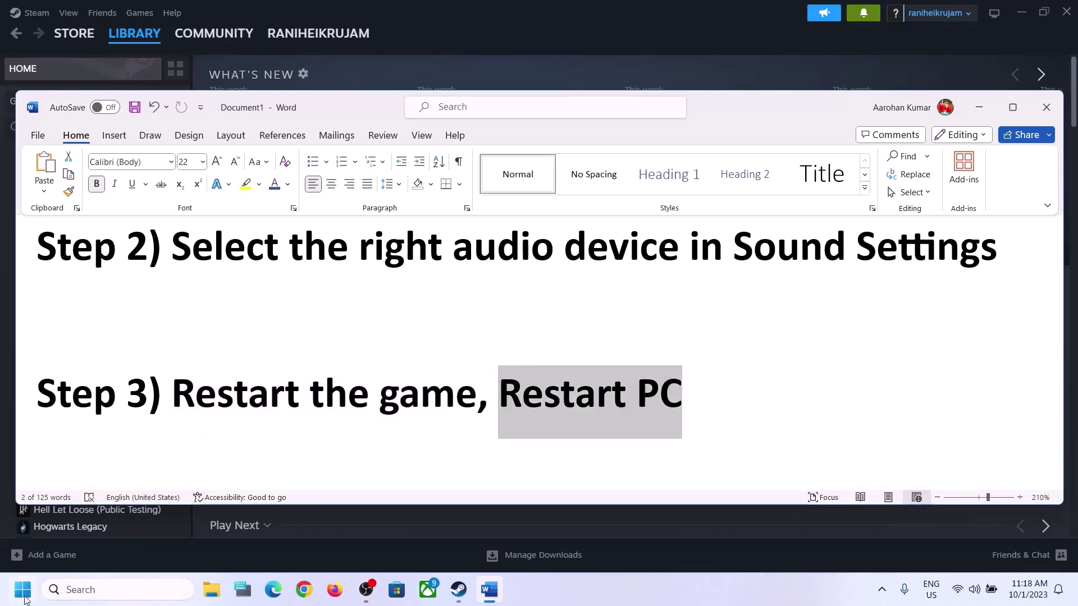
{"action": "left_click", "coordinate": [23, 590]}
{"action": "left_click", "coordinate": [409, 542]}
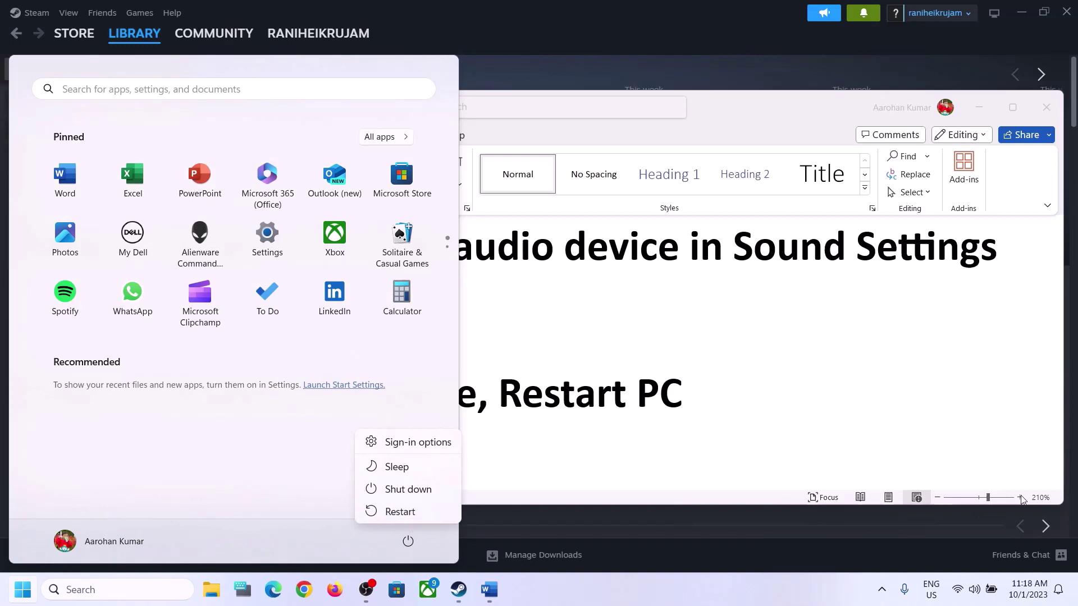
{"action": "key", "text": "Escape"}
{"action": "key", "text": "Escape"}
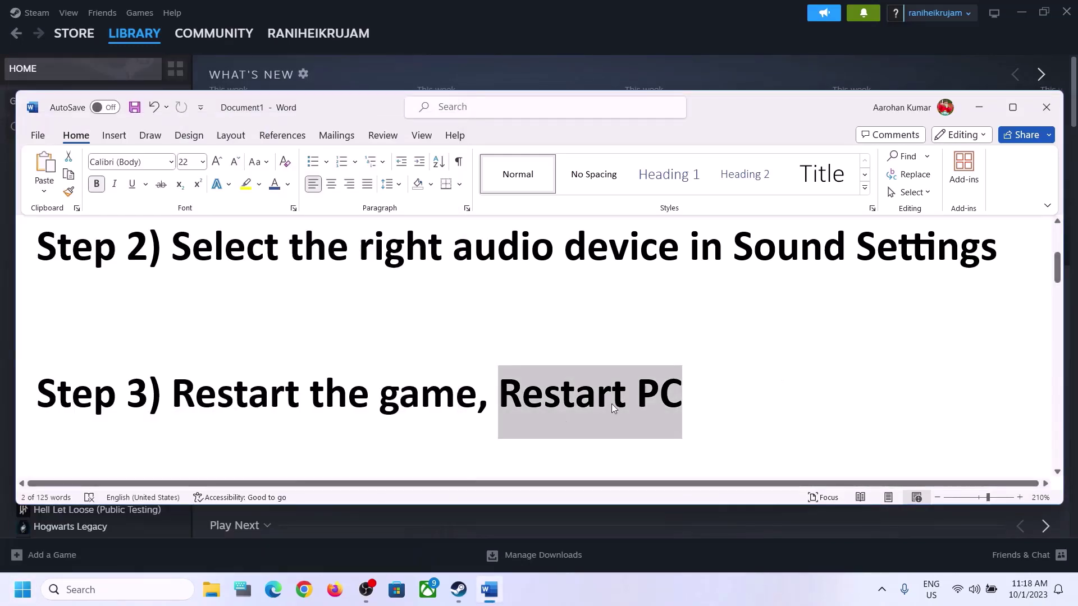
Recheck the sound output panel and highlight Step 4 on setting the sample rate to 48/44k Hz.
{"action": "left_click", "coordinate": [975, 589]}
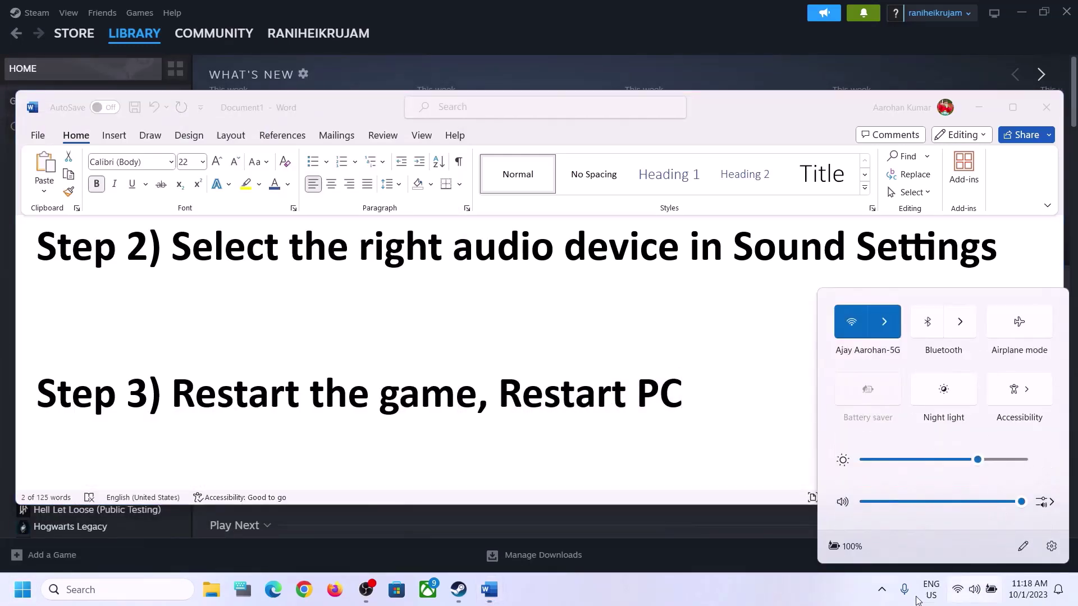
{"action": "left_click", "coordinate": [1045, 503]}
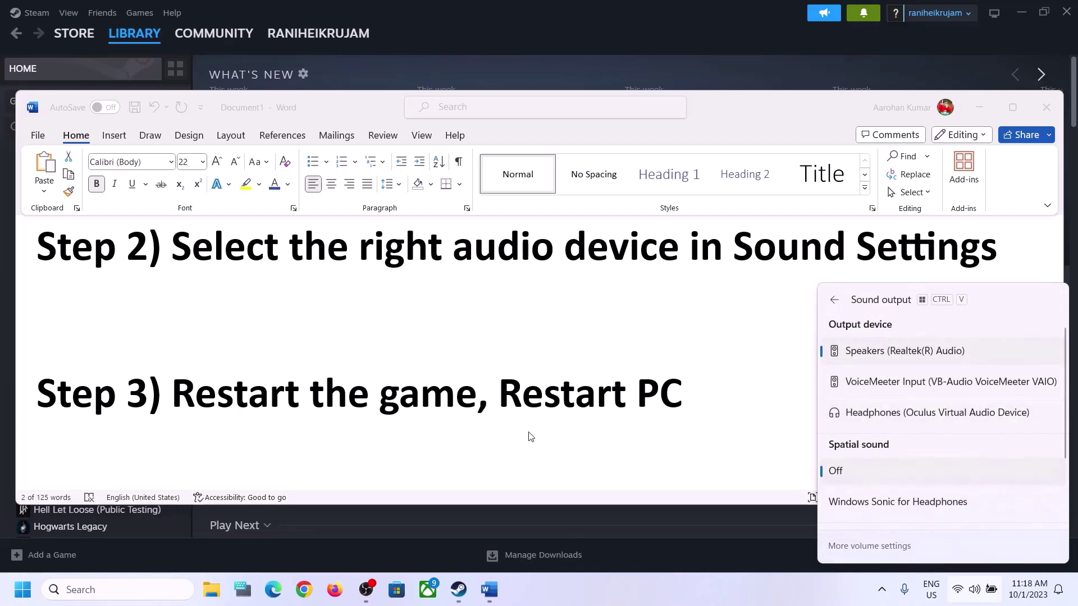
{"action": "key", "text": "Escape"}
{"action": "left_click", "coordinate": [370, 384]}
{"action": "scroll", "coordinate": [368, 382], "scroll_direction": "down", "scroll_amount": 4}
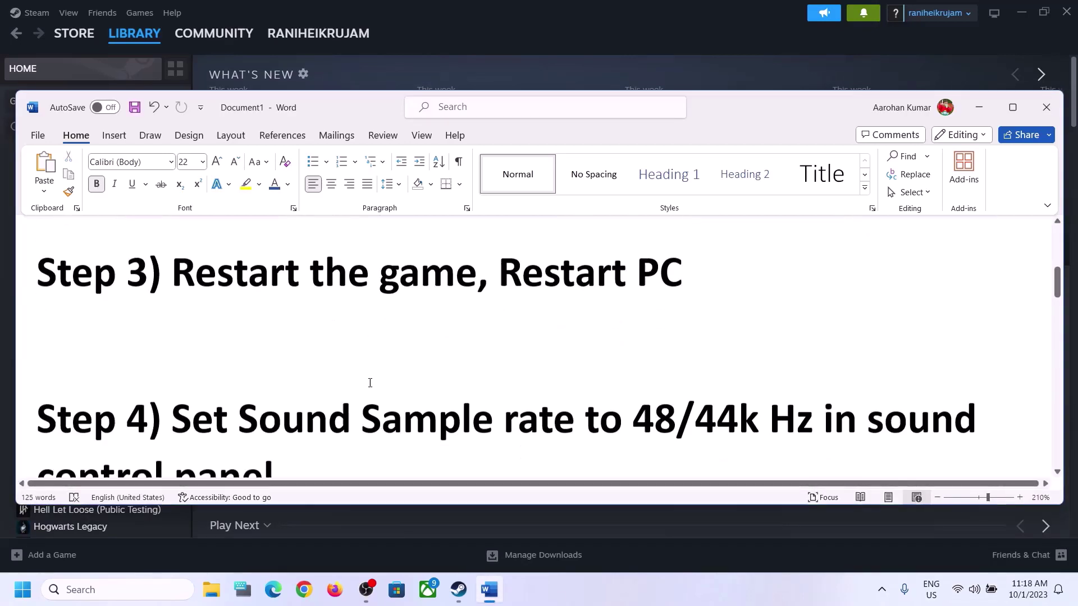
{"action": "left_click_drag", "start_coordinate": [172, 337], "coordinate": [368, 407]}
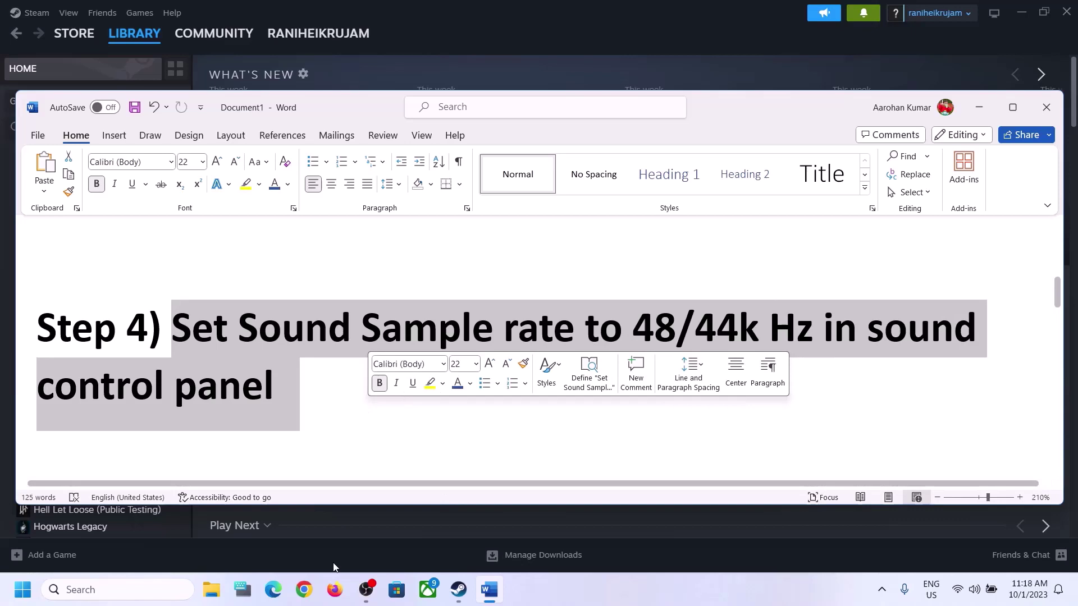
{"action": "left_click", "coordinate": [124, 589]}
Open the Sound dialog via Control Panel > Hardware and Sound and select the Realtek Speakers playback device.
{"action": "type", "text": "control"}
{"action": "left_click", "coordinate": [149, 159]}
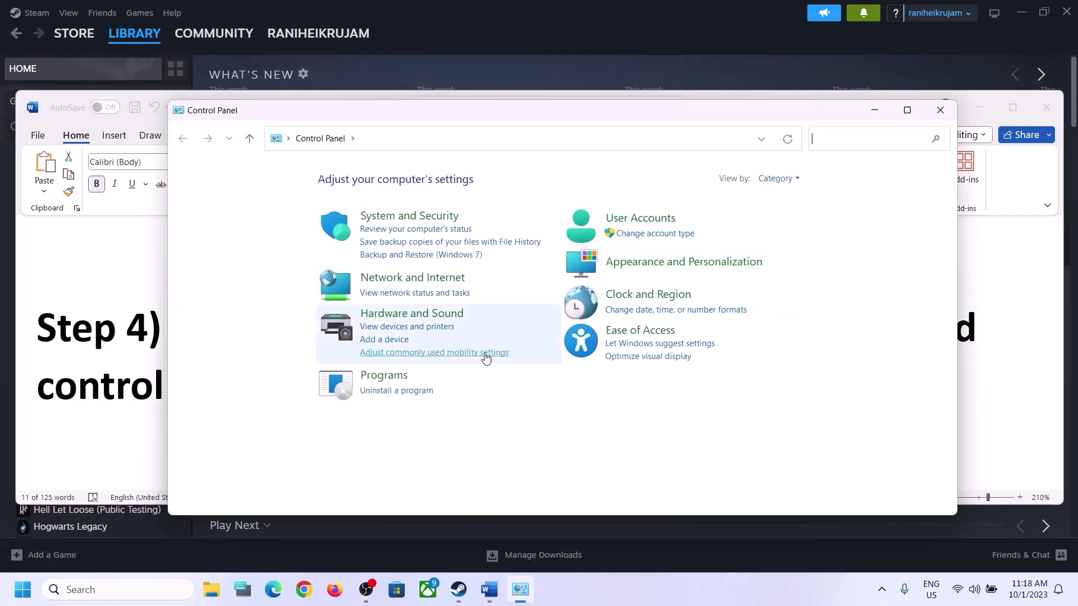
{"action": "left_click", "coordinate": [410, 315]}
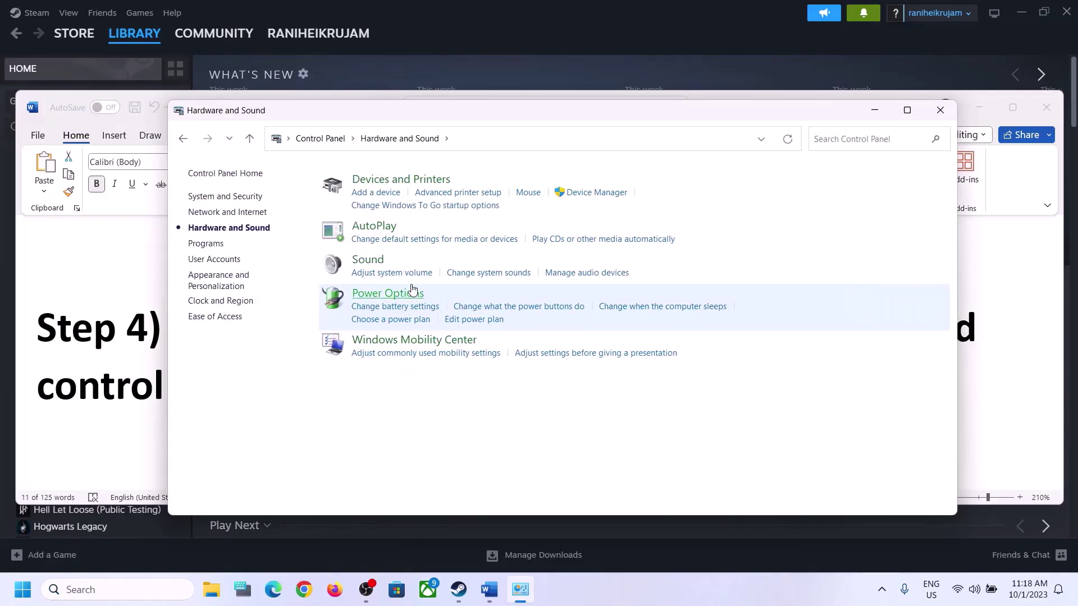
{"action": "left_click", "coordinate": [373, 265]}
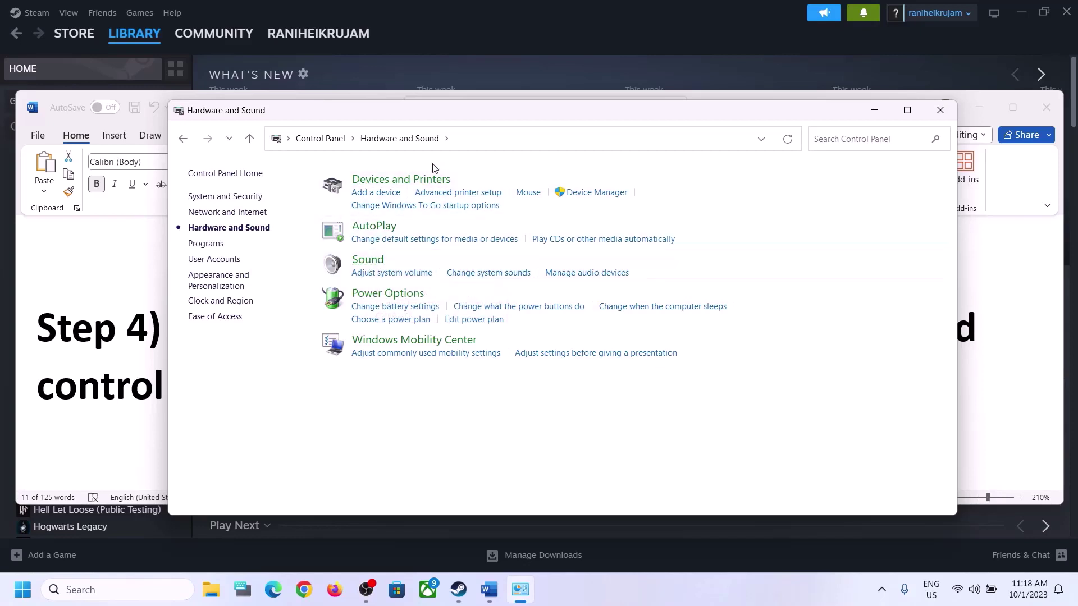
{"action": "left_click_drag", "start_coordinate": [267, 118], "coordinate": [512, 98]}
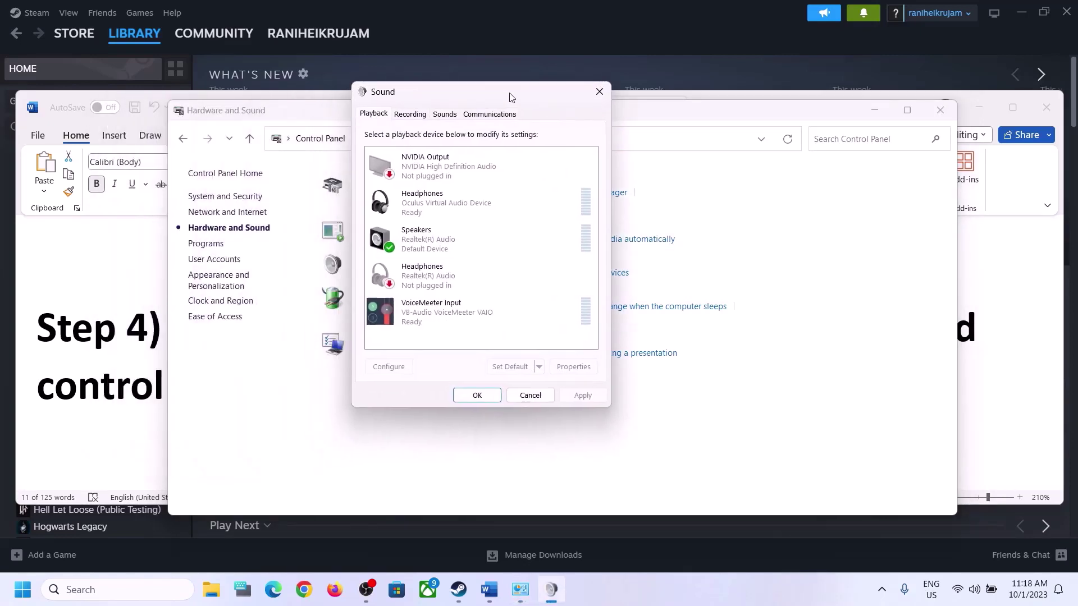
{"action": "left_click", "coordinate": [439, 248]}
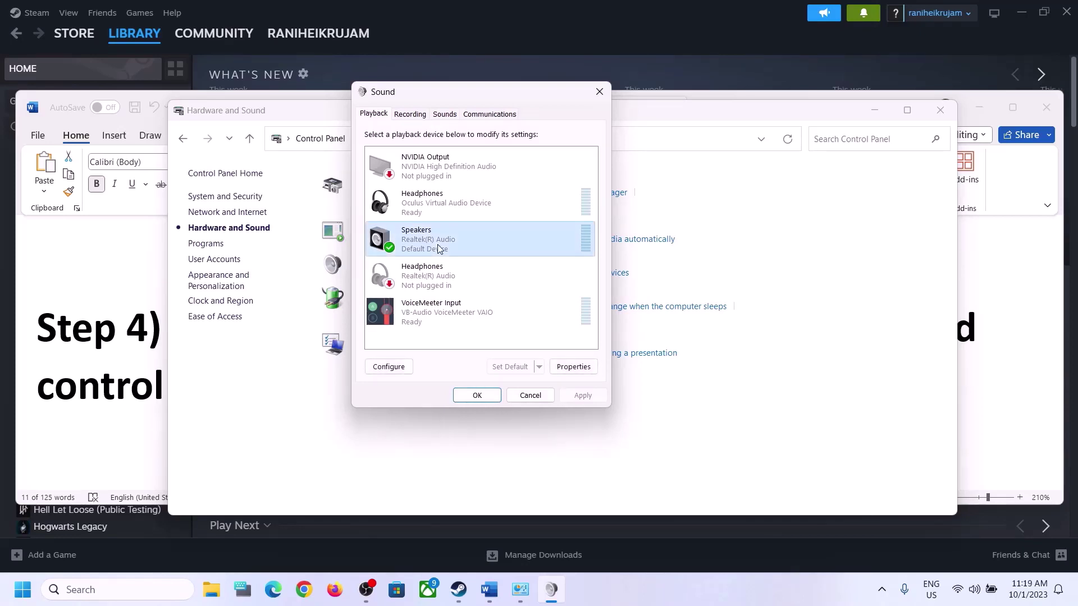
{"action": "left_click", "coordinate": [436, 208]}
{"action": "left_click", "coordinate": [386, 252]}
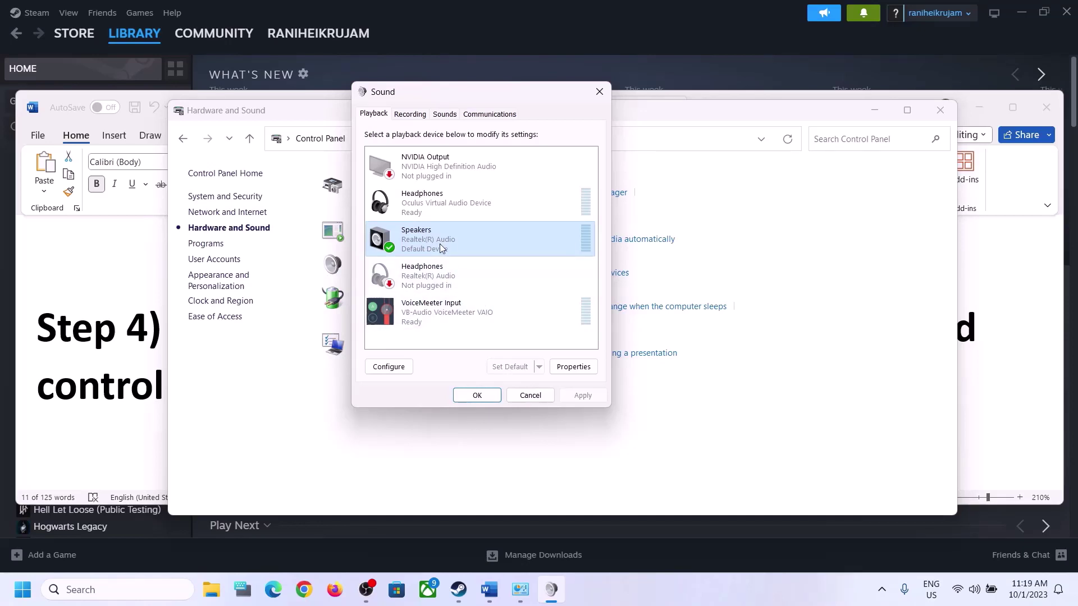
Set the Speakers default format to 24 bit, 48000 Hz, apply it, and close both sound dialogs.
{"action": "right_click", "coordinate": [439, 242]}
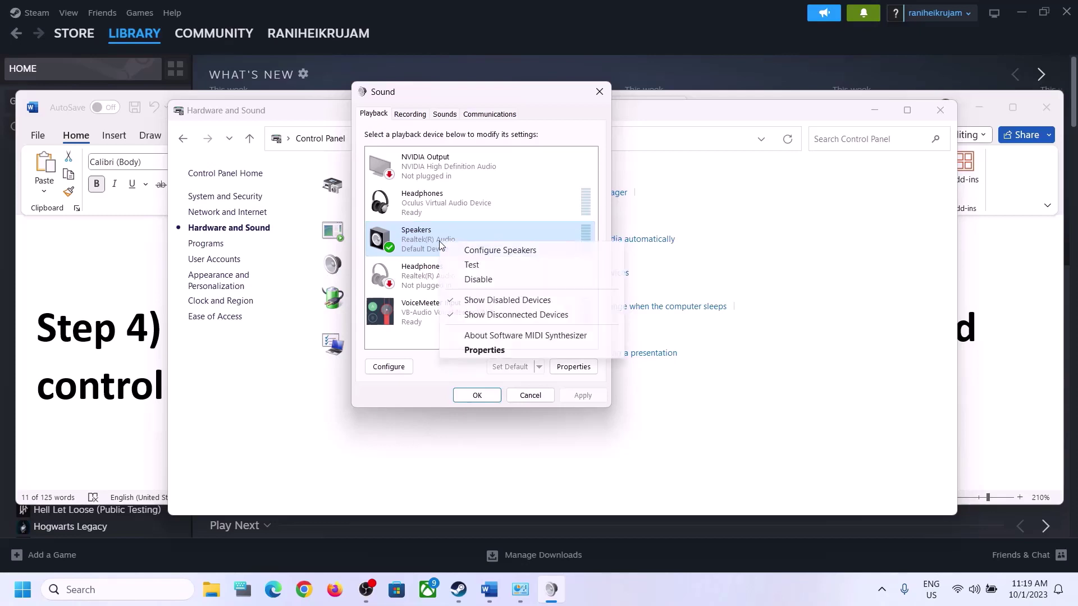
{"action": "left_click", "coordinate": [486, 350]}
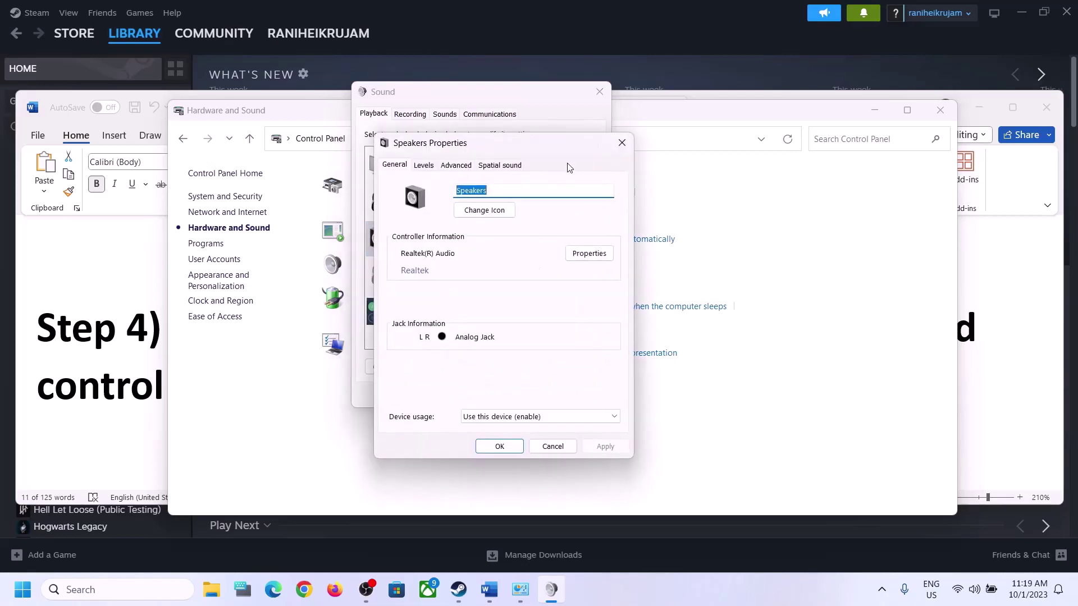
{"action": "left_click", "coordinate": [456, 165]}
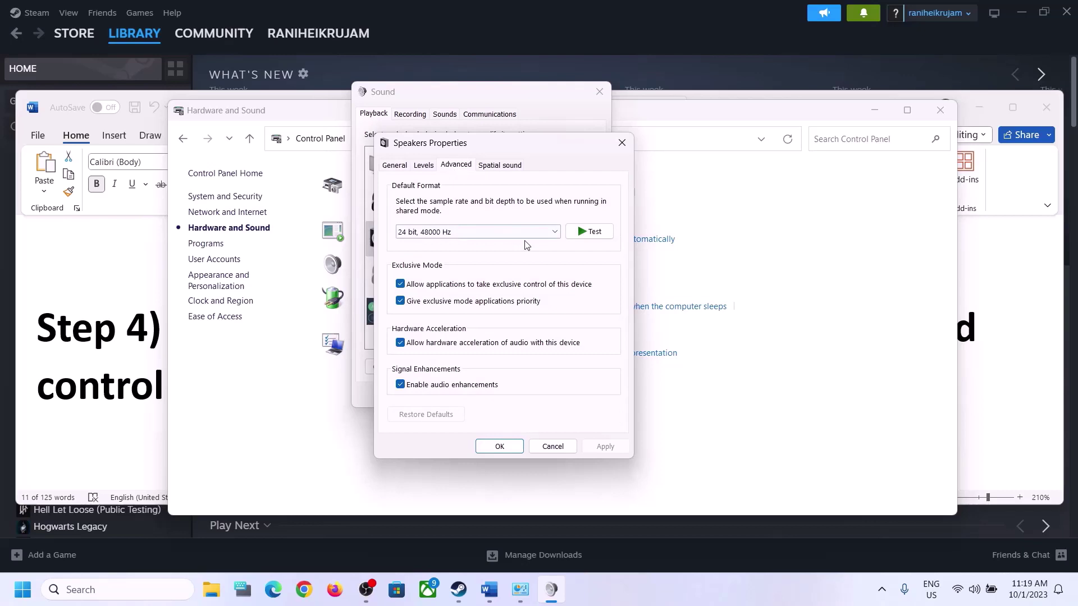
{"action": "left_click", "coordinate": [555, 233]}
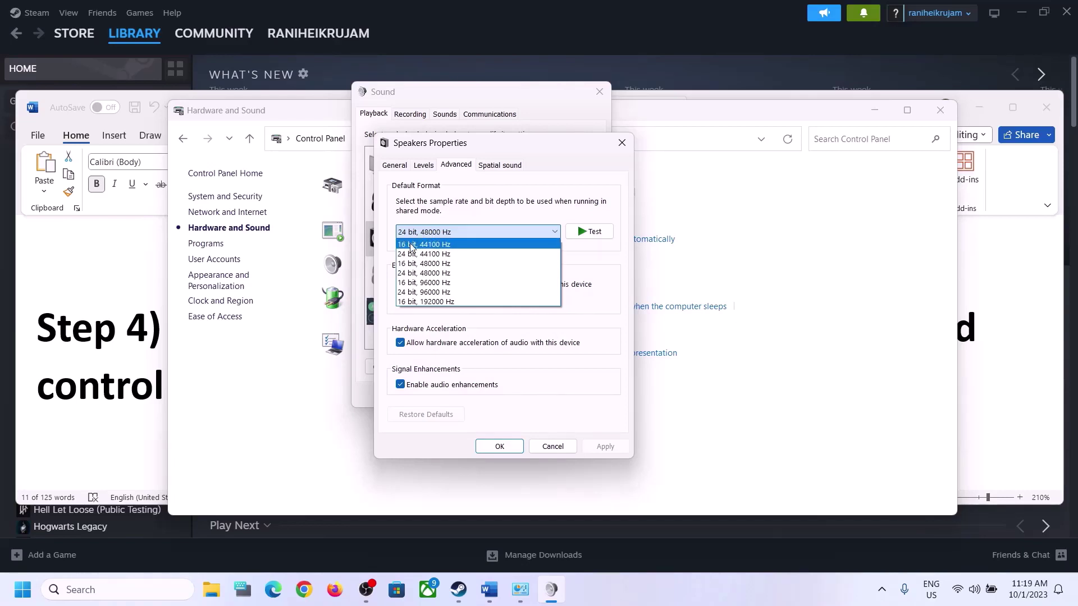
{"action": "left_click", "coordinate": [437, 264]}
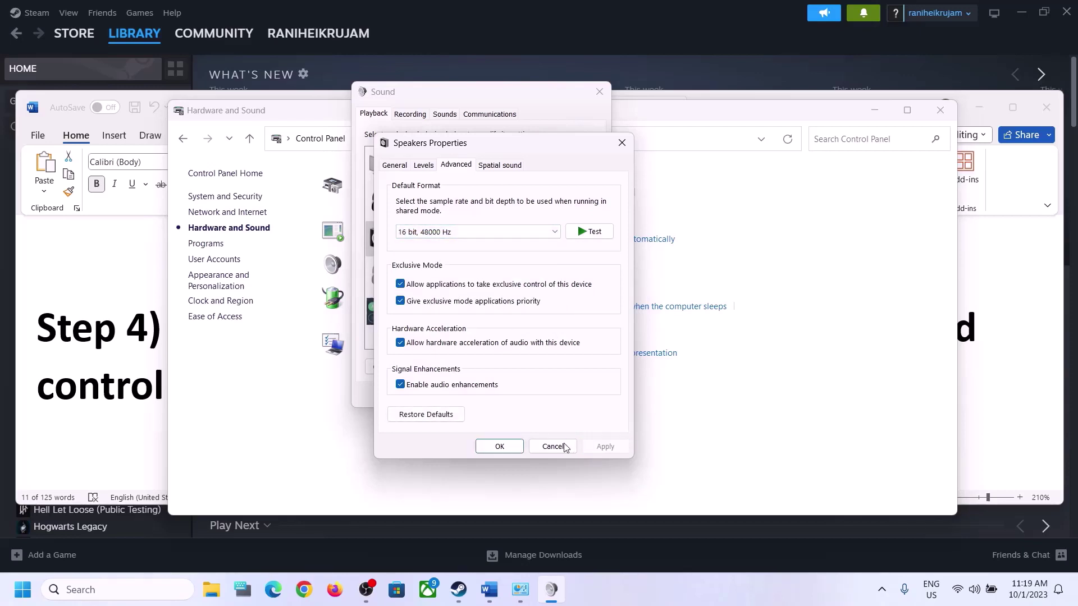
{"action": "left_click", "coordinate": [443, 231]}
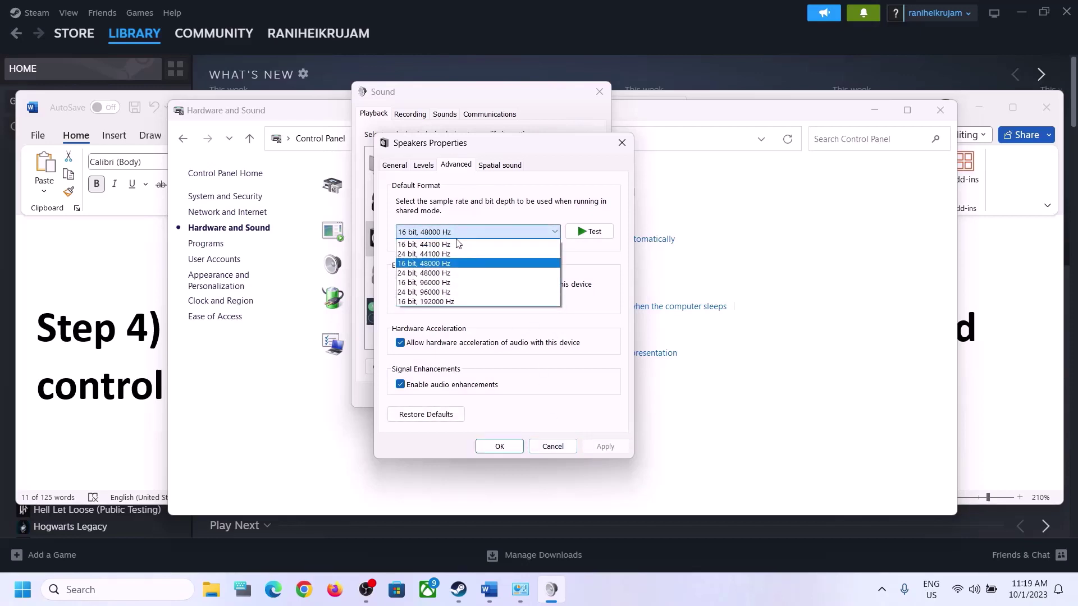
{"action": "left_click", "coordinate": [424, 274]}
{"action": "left_click", "coordinate": [604, 447]}
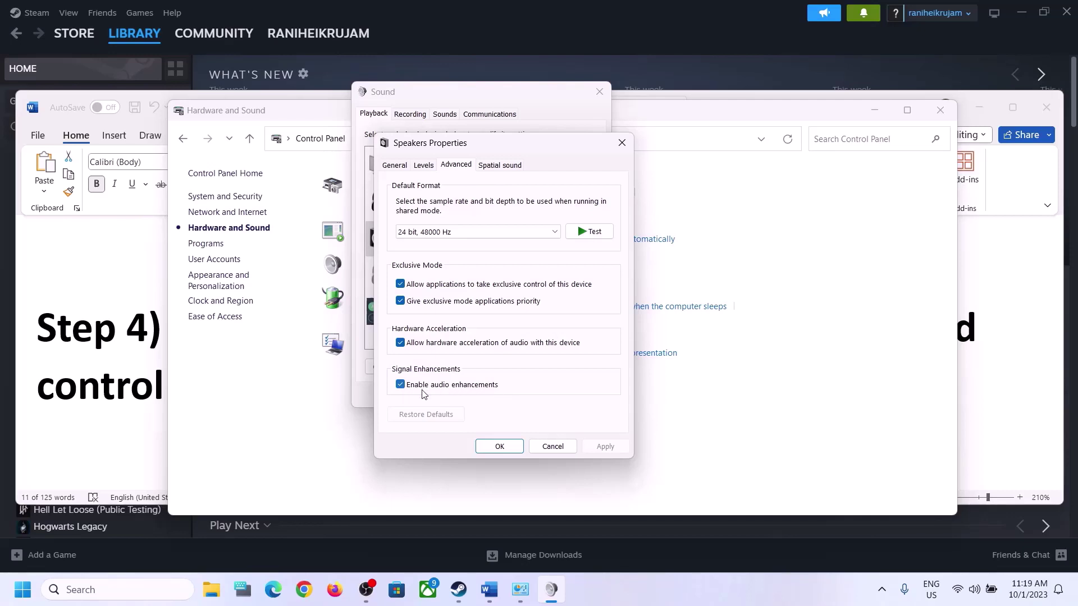
{"action": "left_click", "coordinate": [499, 446]}
{"action": "left_click", "coordinate": [495, 397]}
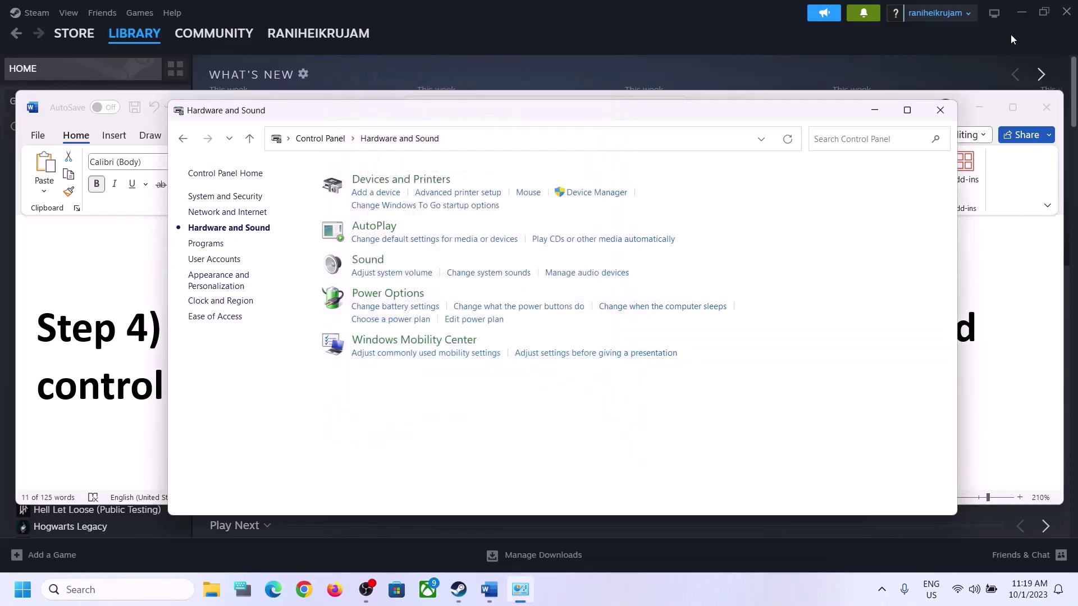
Close Control Panel and review the sample-rate part of the Step 4 heading in Word.
{"action": "left_click", "coordinate": [947, 109]}
{"action": "left_click", "coordinate": [659, 260]}
{"action": "left_click_drag", "start_coordinate": [586, 329], "coordinate": [823, 327]}
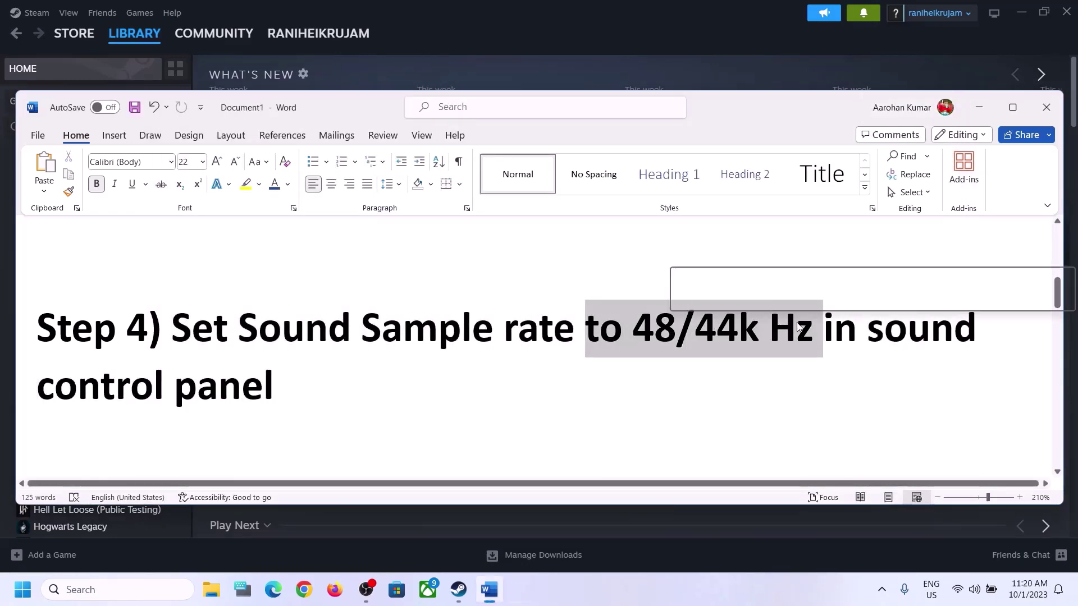
{"action": "left_click", "coordinate": [335, 366]}
Read Step 5 on disconnecting and reconnecting the controller once sound is established.
{"action": "scroll", "coordinate": [338, 367], "scroll_direction": "down", "scroll_amount": 3}
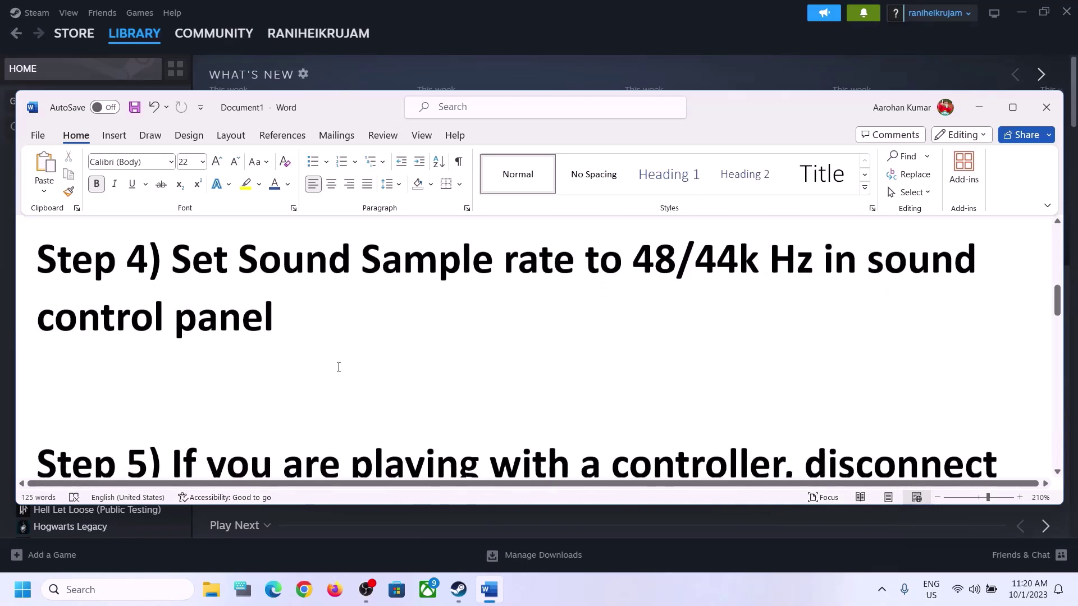
{"action": "scroll", "coordinate": [339, 367], "scroll_direction": "down", "scroll_amount": 1}
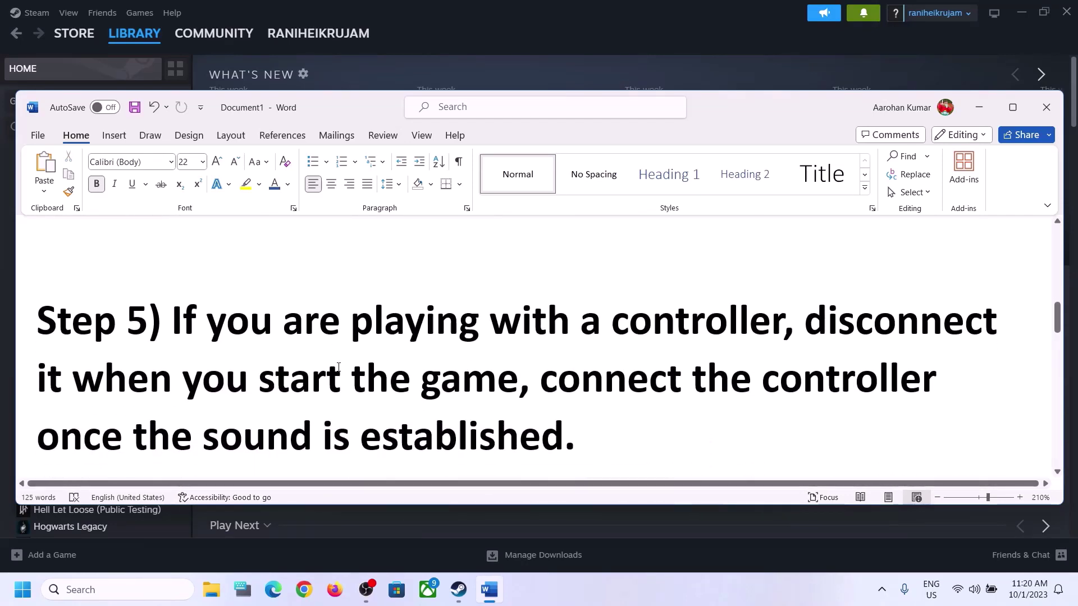
{"action": "left_click_drag", "start_coordinate": [172, 321], "coordinate": [497, 392]}
{"action": "left_click", "coordinate": [803, 321]}
{"action": "left_click", "coordinate": [854, 321]}
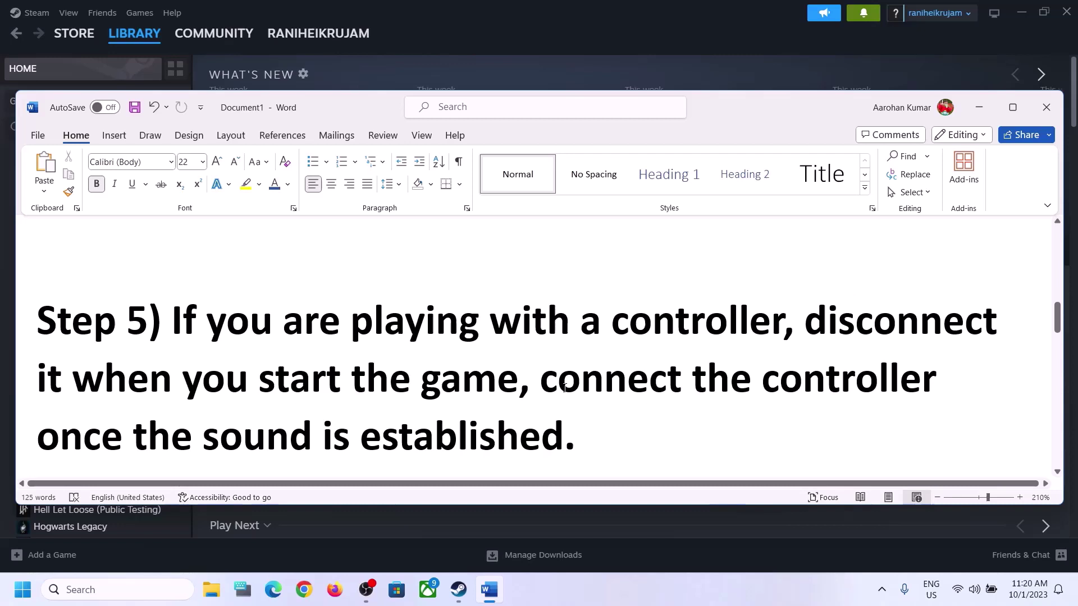
{"action": "left_click_drag", "start_coordinate": [547, 387], "coordinate": [944, 386]}
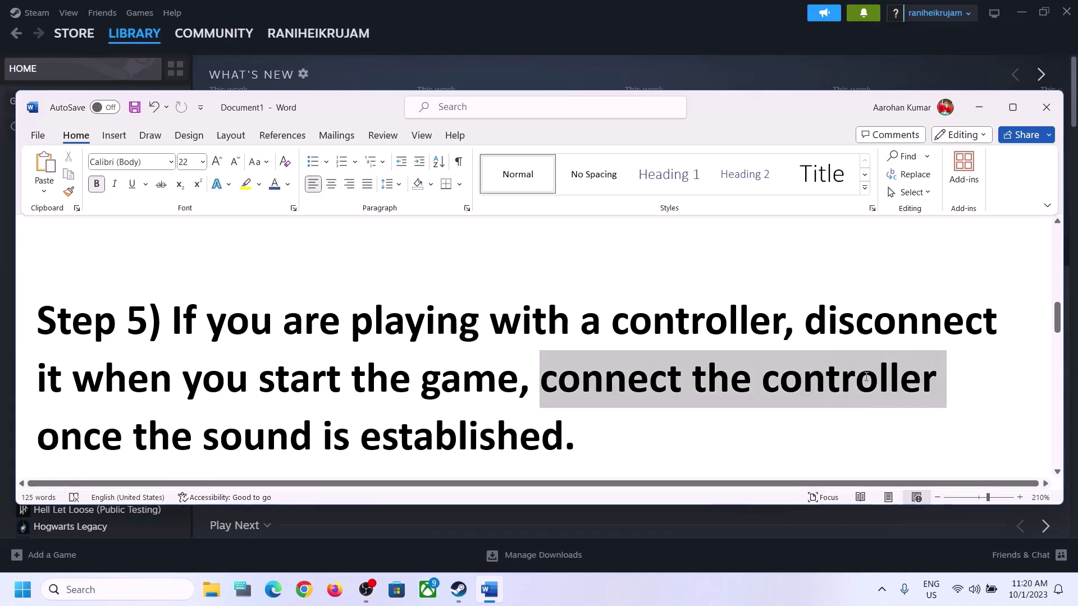
{"action": "left_click_drag", "start_coordinate": [37, 438], "coordinate": [564, 438]}
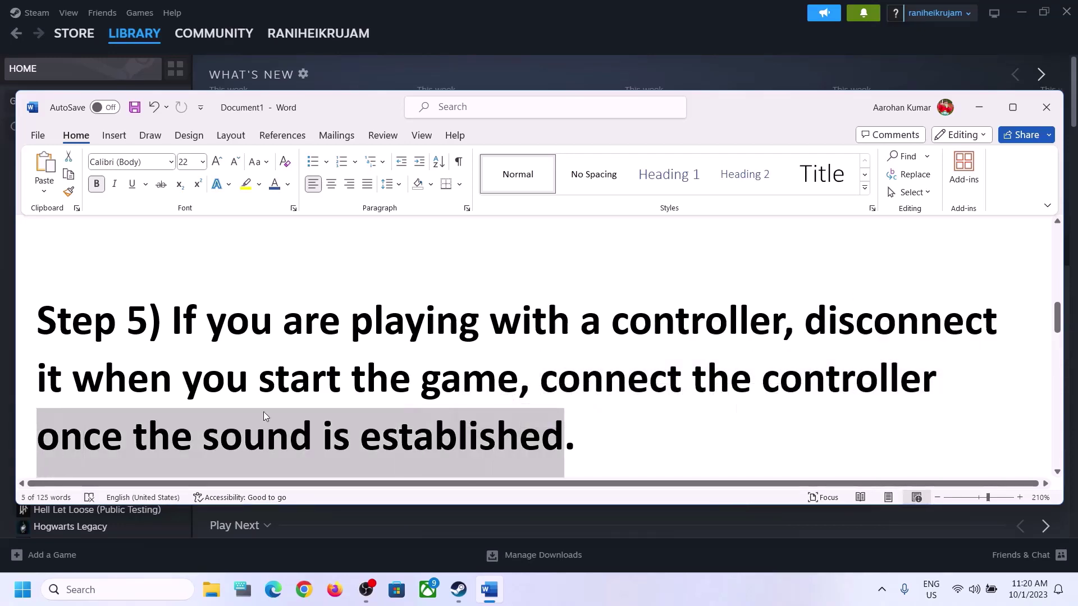
{"action": "left_click", "coordinate": [330, 349]}
Highlight Step 6 (turn off Spatial Sound) and open Windows Sound settings from the tray volume icon.
{"action": "scroll", "coordinate": [337, 343], "scroll_direction": "down", "scroll_amount": 3}
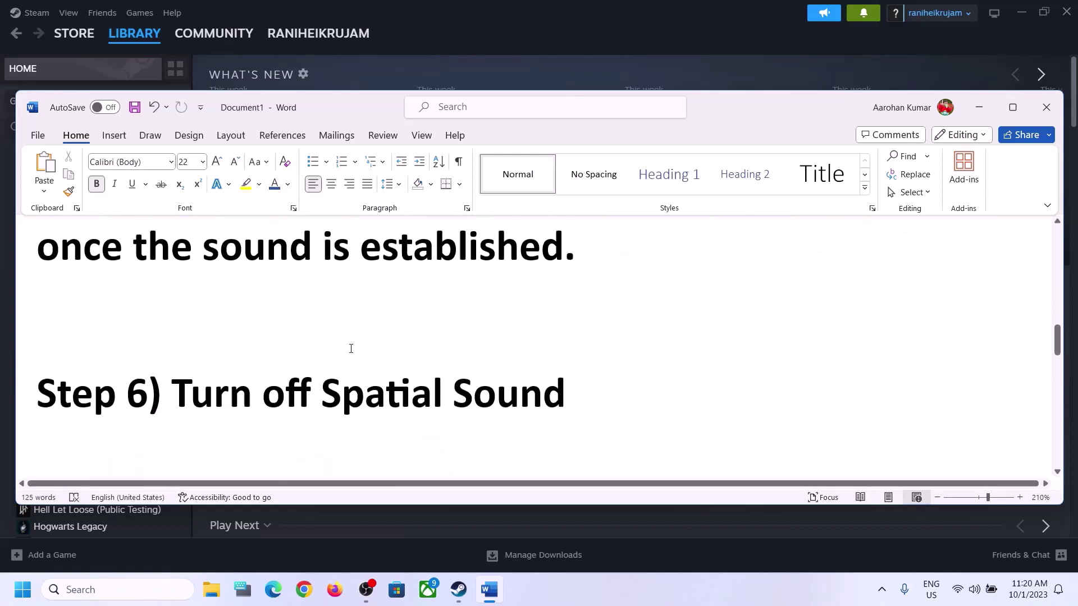
{"action": "left_click_drag", "start_coordinate": [504, 378], "coordinate": [593, 379]}
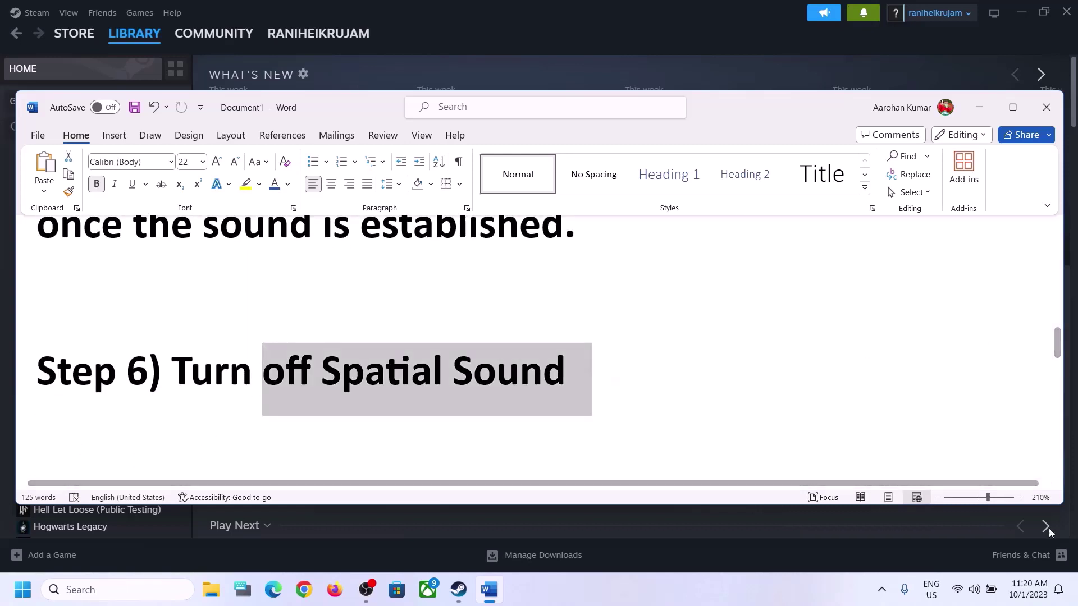
{"action": "left_click", "coordinate": [978, 599]}
{"action": "right_click", "coordinate": [978, 598]}
{"action": "left_click", "coordinate": [971, 547]}
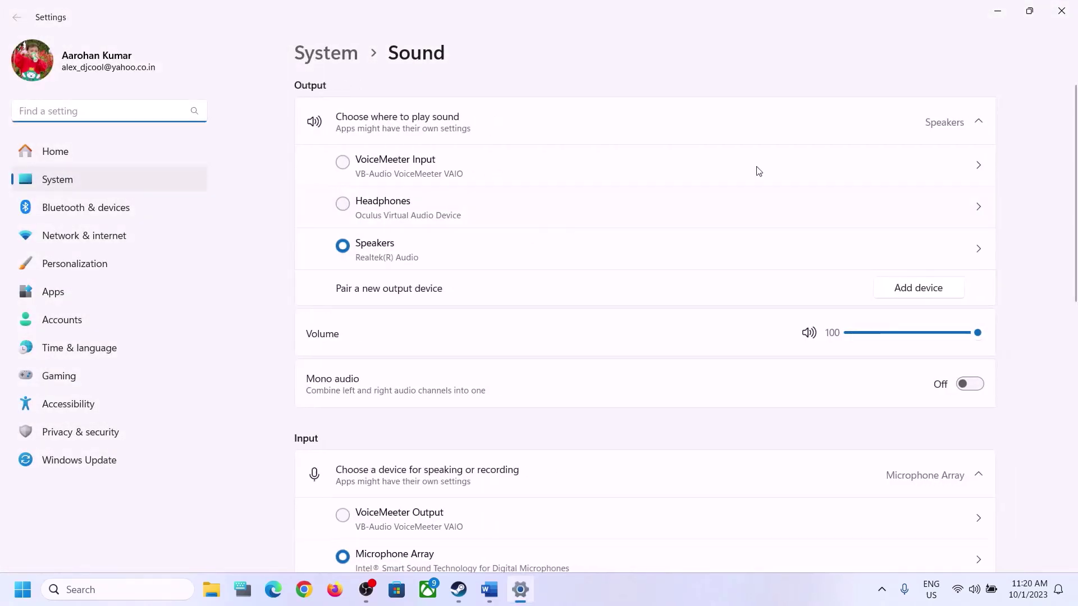
Close Settings and open the Sound dialog through Control Panel > Hardware and Sound.
{"action": "left_click", "coordinate": [1062, 12]}
{"action": "left_click", "coordinate": [115, 590]}
{"action": "type", "text": "control"}
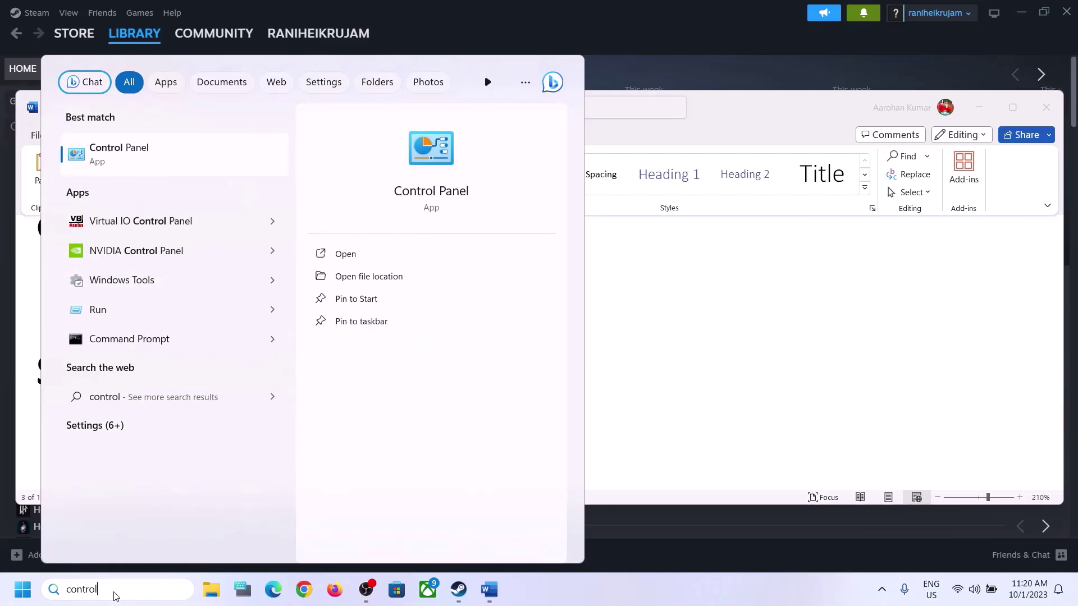
{"action": "key", "text": "Return"}
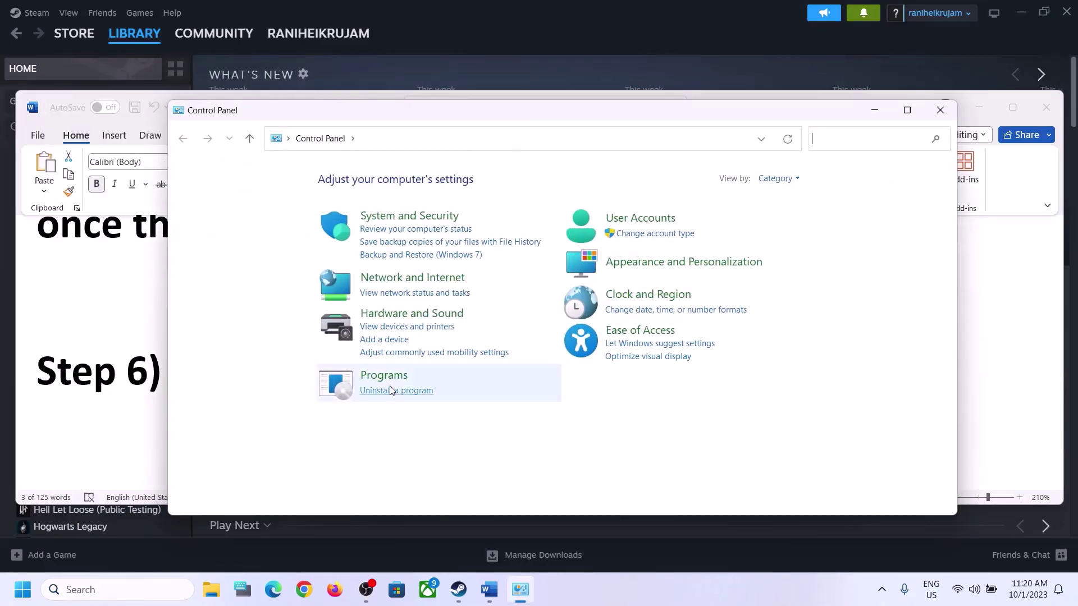
{"action": "left_click", "coordinate": [416, 314]}
{"action": "left_click", "coordinate": [374, 272]}
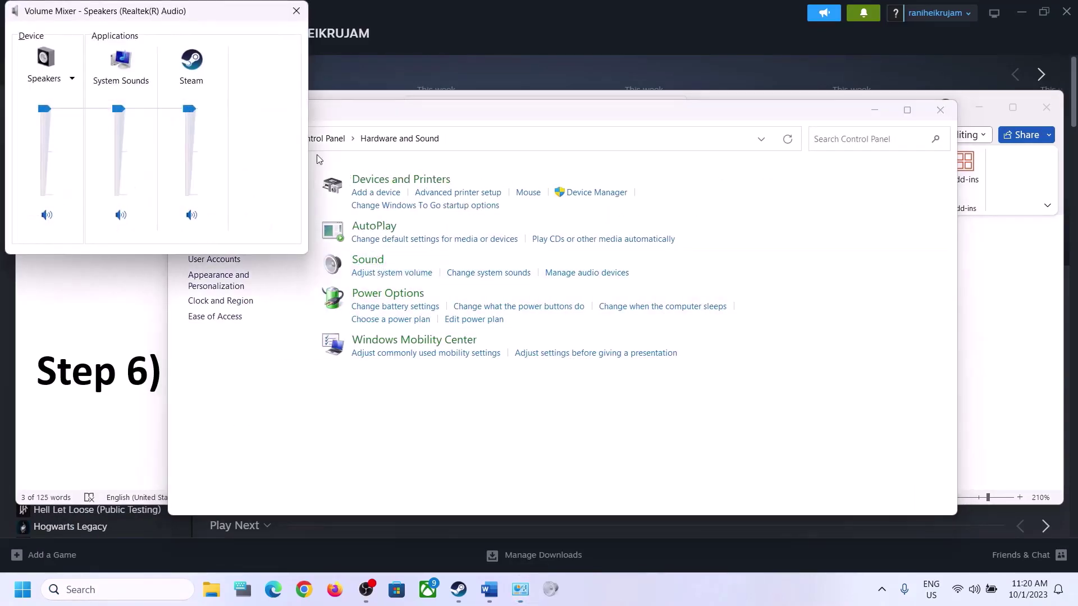
{"action": "left_click", "coordinate": [296, 10]}
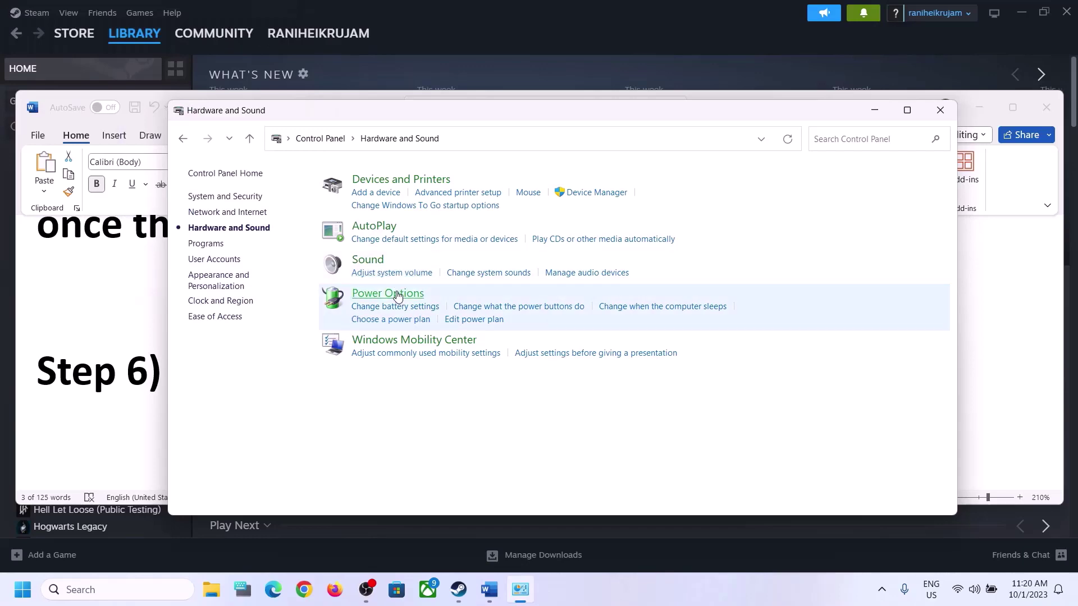
{"action": "left_click_drag", "start_coordinate": [183, 45], "coordinate": [533, 85]}
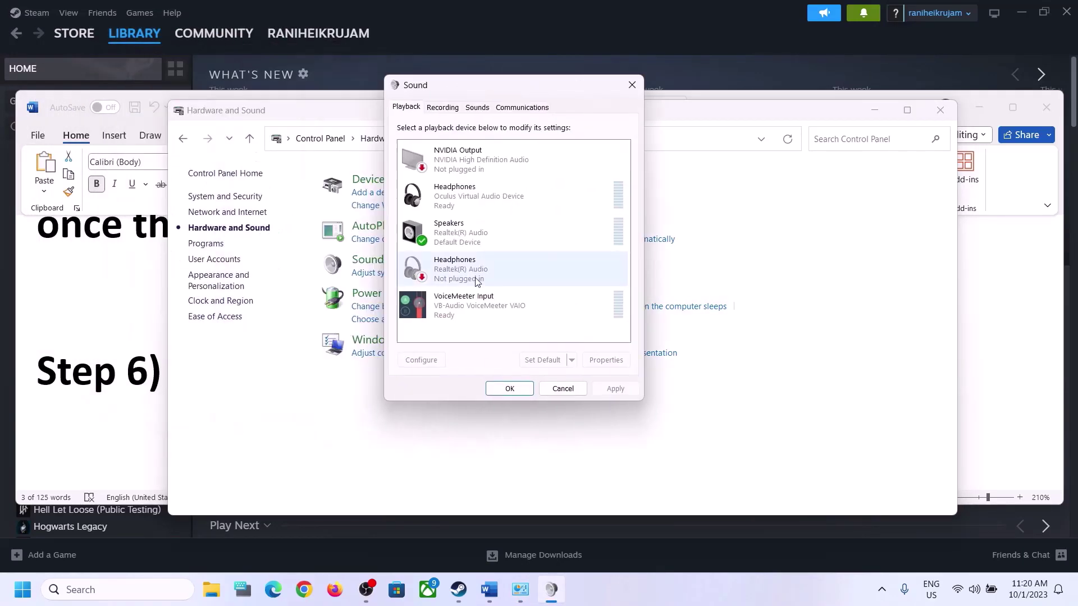
Turn the Realtek Speakers' spatial sound format Off, apply it, and close the sound dialogs.
{"action": "left_click", "coordinate": [469, 236]}
{"action": "right_click", "coordinate": [468, 236]}
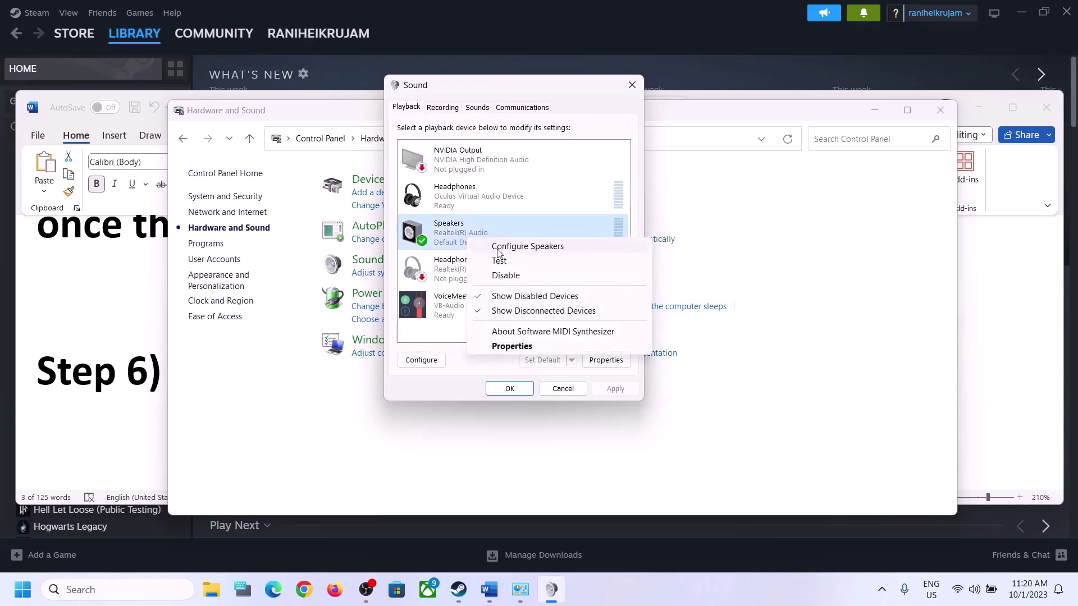
{"action": "left_click", "coordinate": [511, 346]}
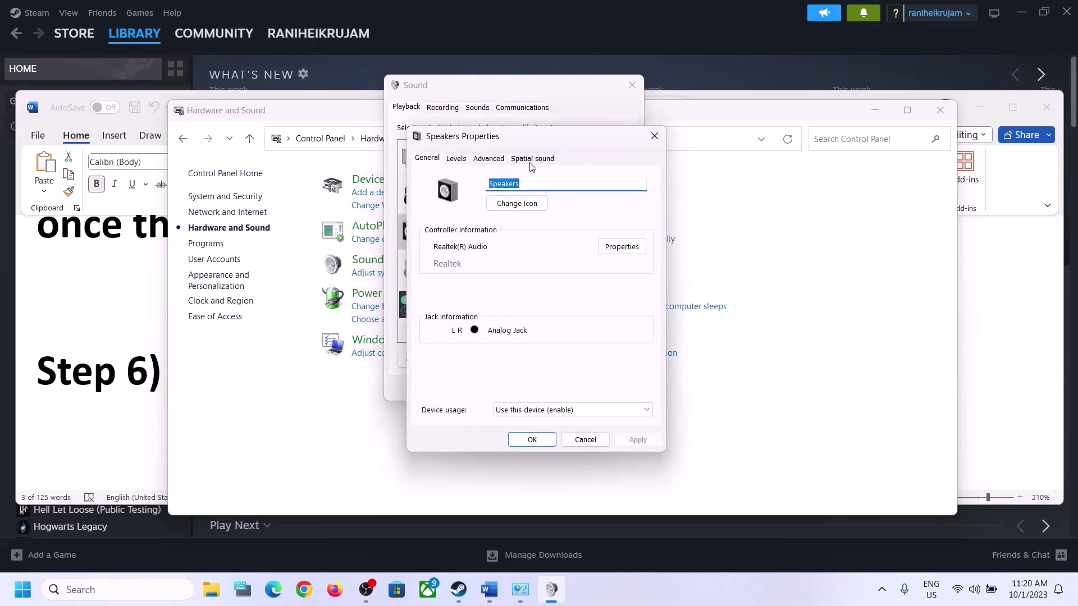
{"action": "left_click", "coordinate": [531, 163]}
{"action": "left_click", "coordinate": [487, 225]}
{"action": "left_click", "coordinate": [487, 235]}
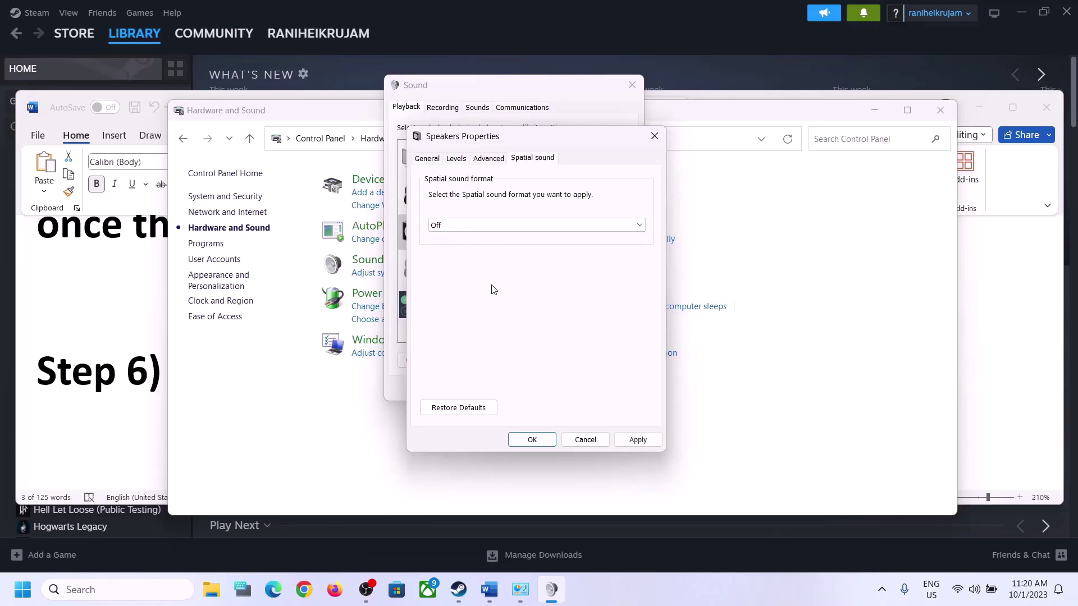
{"action": "left_click", "coordinate": [621, 439]}
{"action": "left_click", "coordinate": [537, 441]}
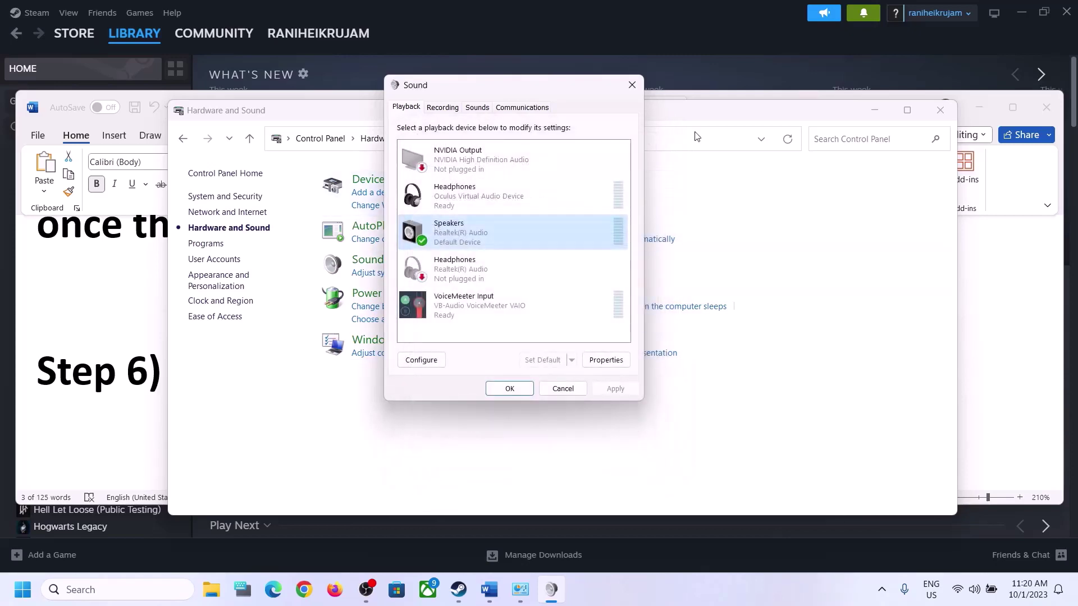
{"action": "left_click", "coordinate": [633, 85]}
Bring the Word guide forward and highlight Step 7's Oculus/VoiceMeeter and recording/playback notes.
{"action": "left_click", "coordinate": [163, 365]}
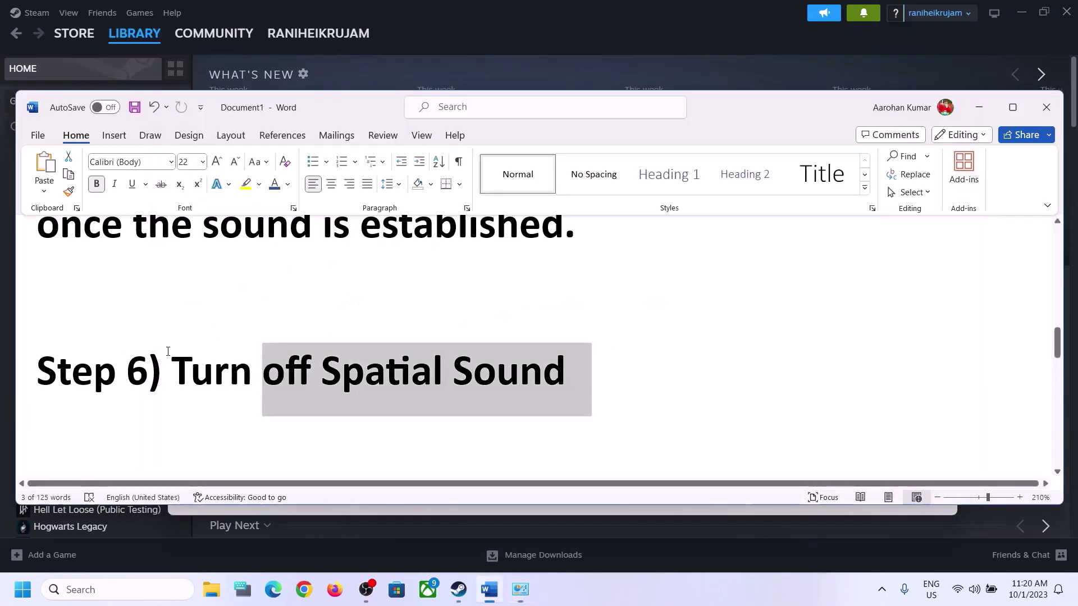
{"action": "scroll", "coordinate": [410, 382], "scroll_direction": "down", "scroll_amount": 5}
{"action": "scroll", "coordinate": [410, 383], "scroll_direction": "up", "scroll_amount": 1}
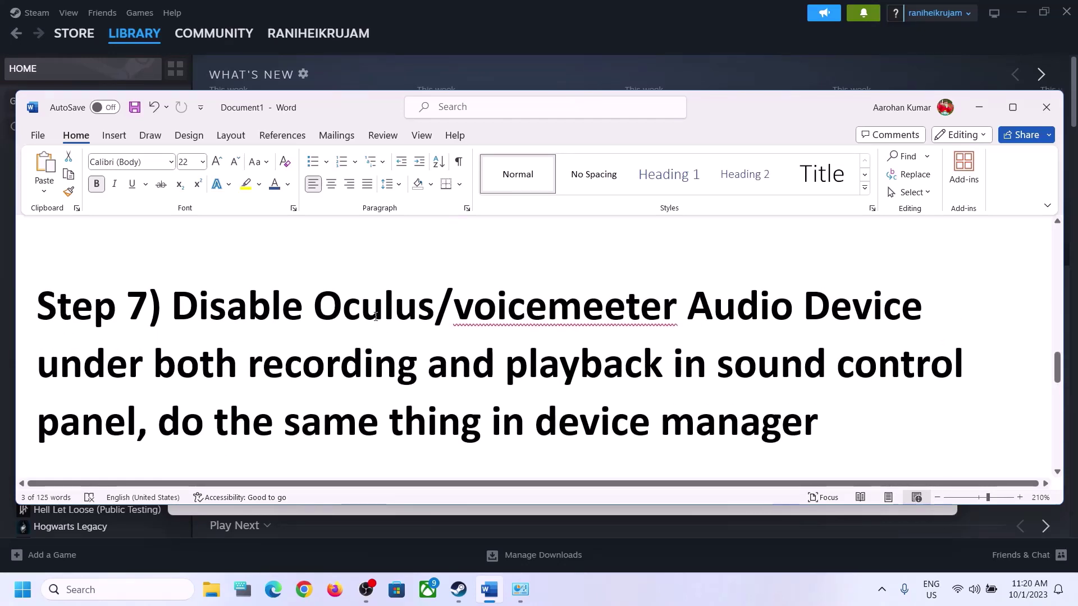
{"action": "left_click_drag", "start_coordinate": [325, 299], "coordinate": [677, 308]}
{"action": "left_click", "coordinate": [472, 363]}
{"action": "left_click_drag", "start_coordinate": [288, 365], "coordinate": [624, 364]}
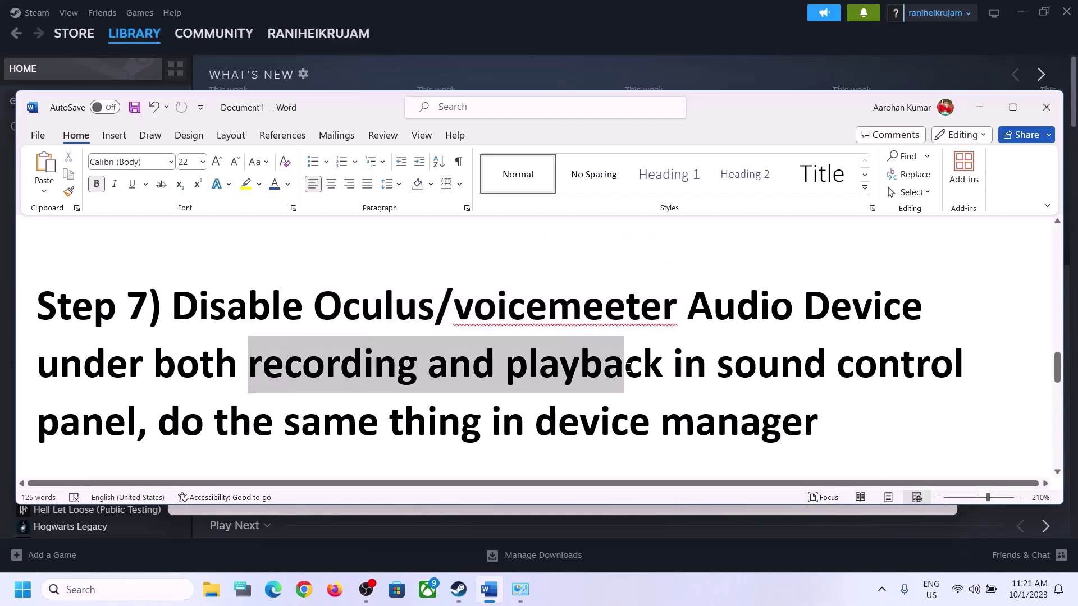
Search 'control' to open Control Panel, then Hardware and Sound's Sound settings.
{"action": "left_click", "coordinate": [135, 590]}
{"action": "type", "text": "control"}
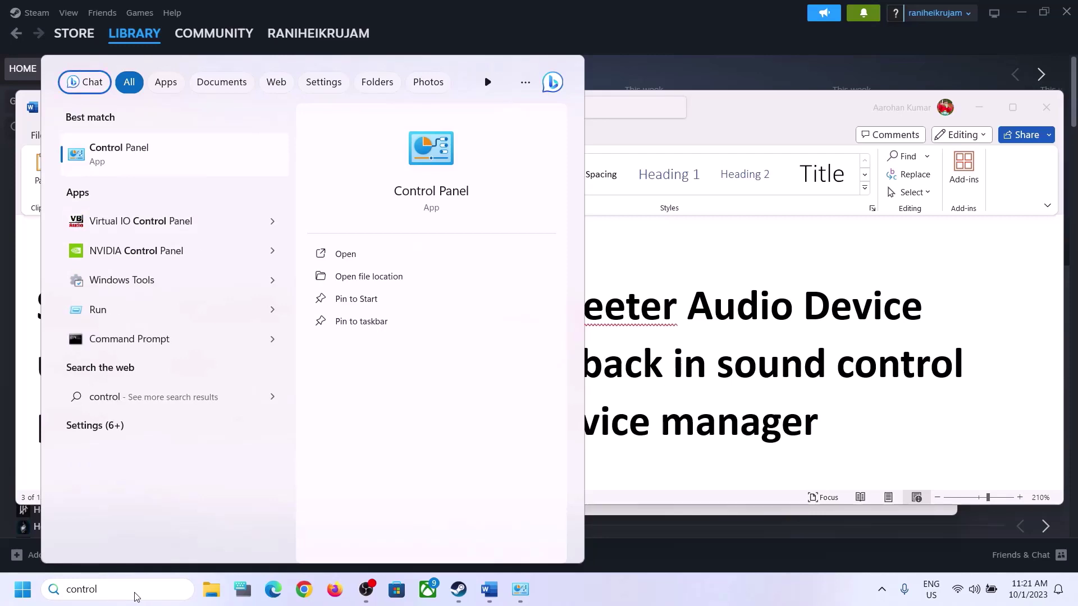
{"action": "left_click", "coordinate": [142, 151]}
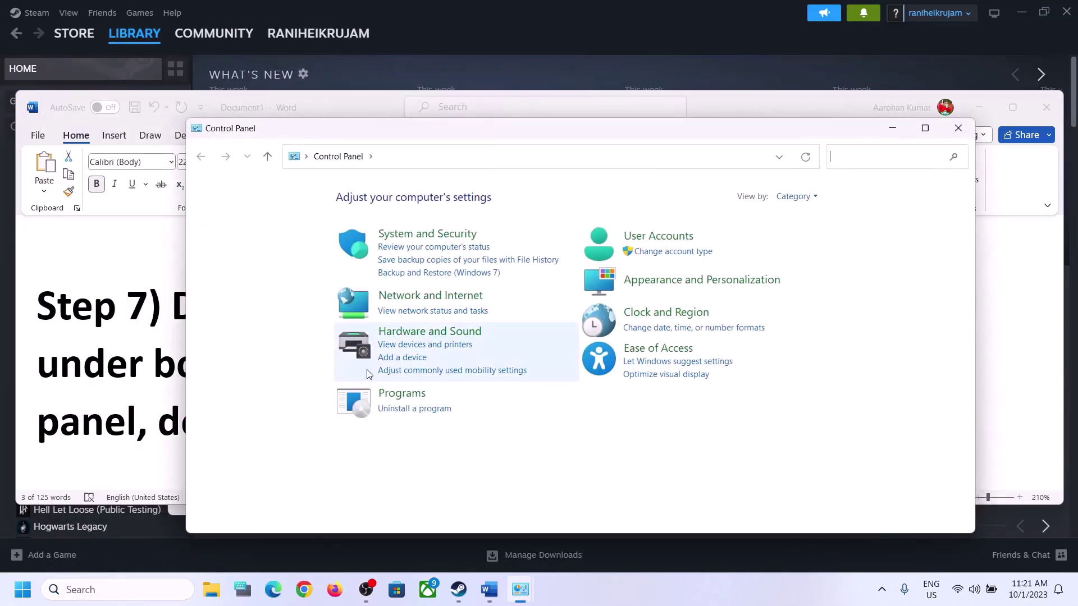
{"action": "left_click", "coordinate": [410, 332]}
{"action": "left_click", "coordinate": [387, 279]}
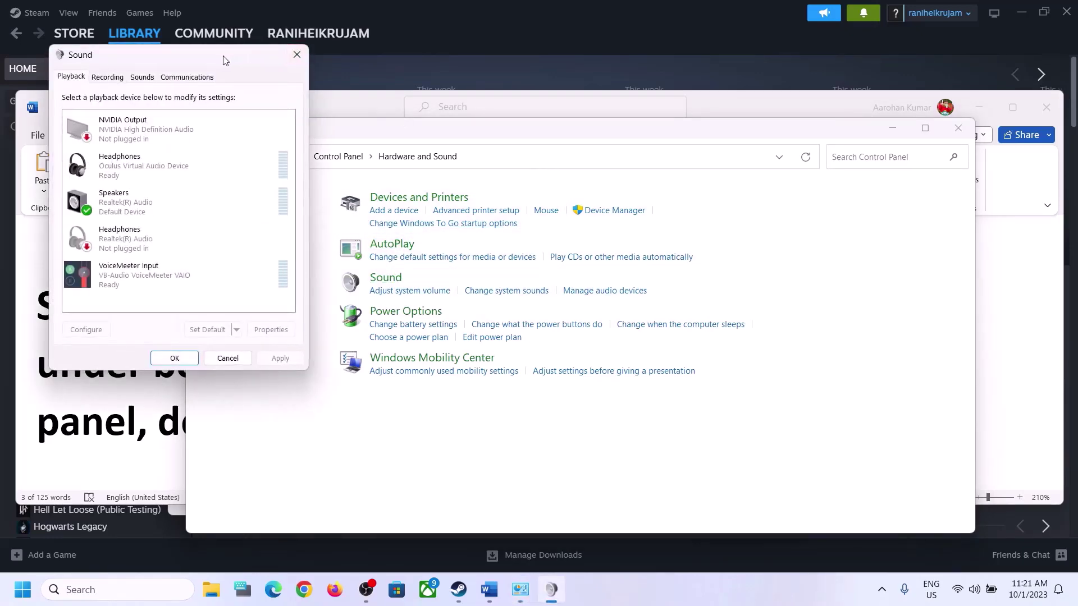
Disable the Oculus headphones, Realtek headphones and VoiceMeeter Input playback devices.
{"action": "left_click_drag", "start_coordinate": [223, 60], "coordinate": [618, 115]}
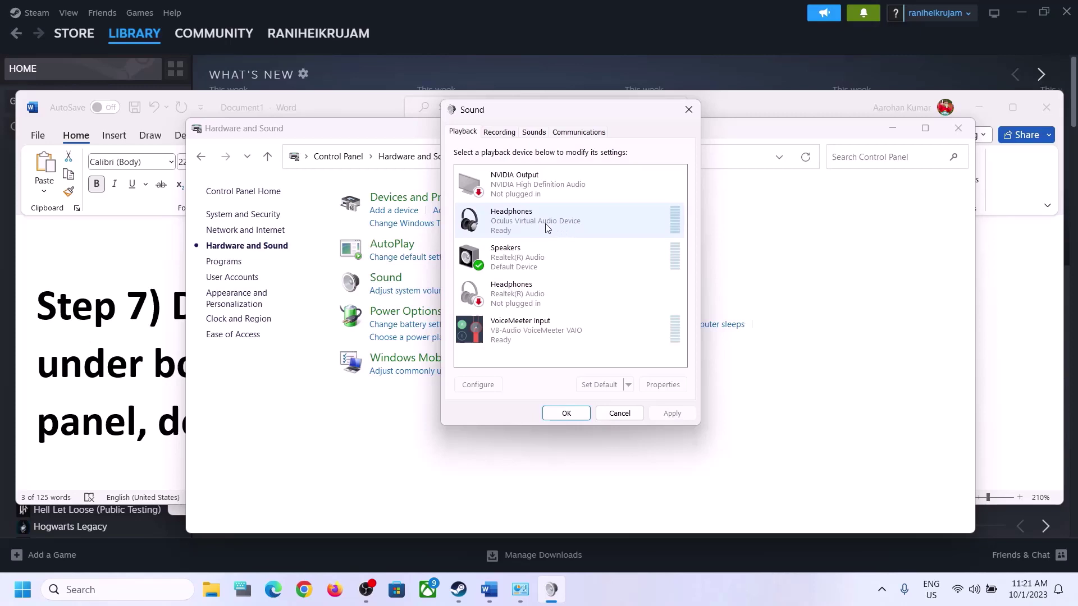
{"action": "left_click", "coordinate": [533, 225]}
{"action": "right_click", "coordinate": [533, 225]}
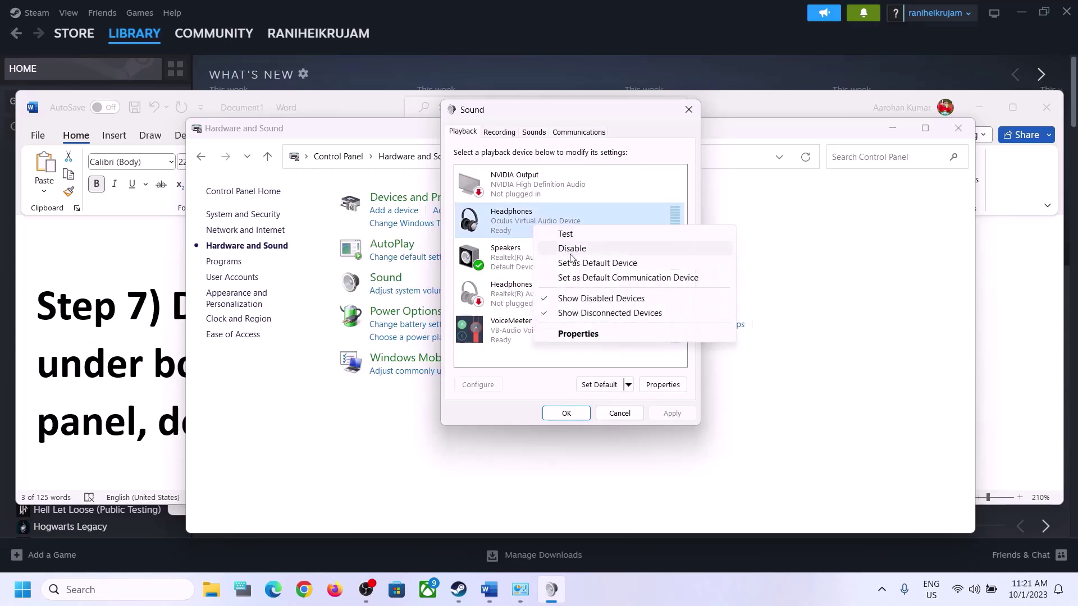
{"action": "left_click", "coordinate": [571, 249]}
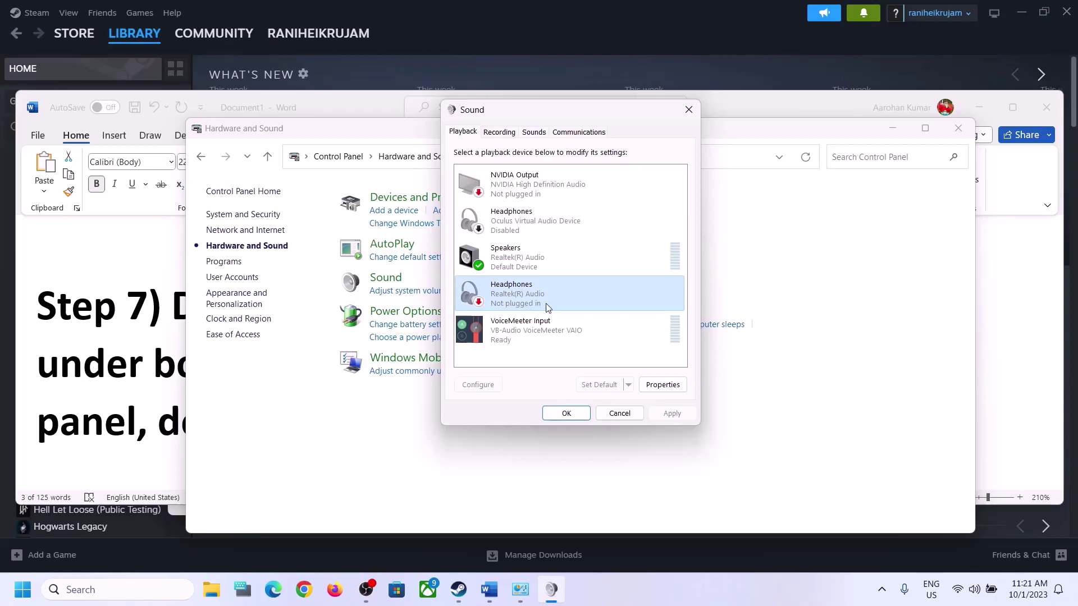
{"action": "right_click", "coordinate": [522, 299]}
{"action": "left_click", "coordinate": [569, 320]}
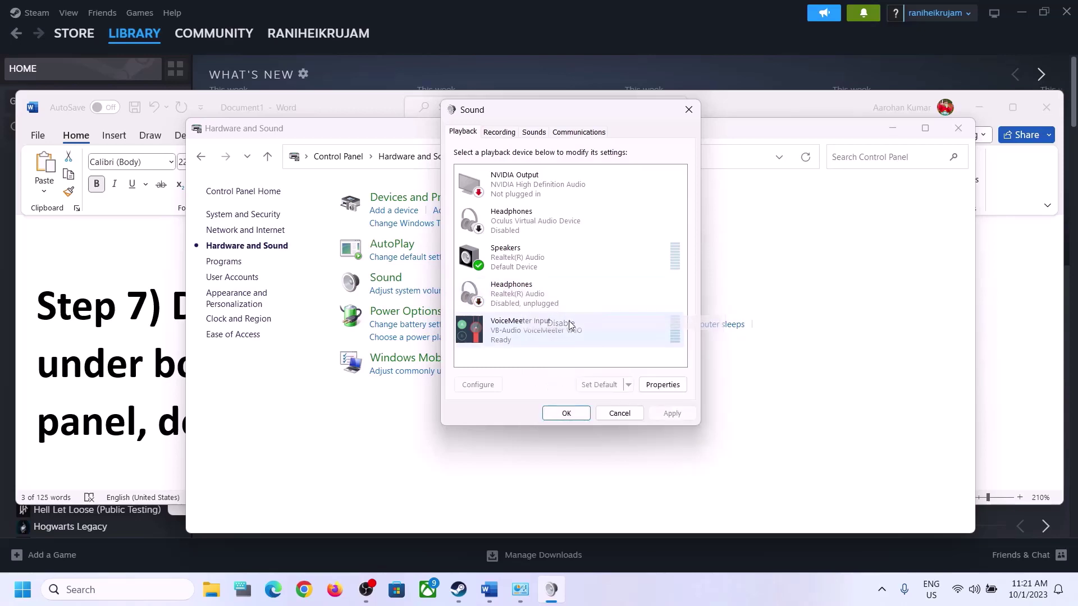
{"action": "left_click", "coordinate": [514, 336]}
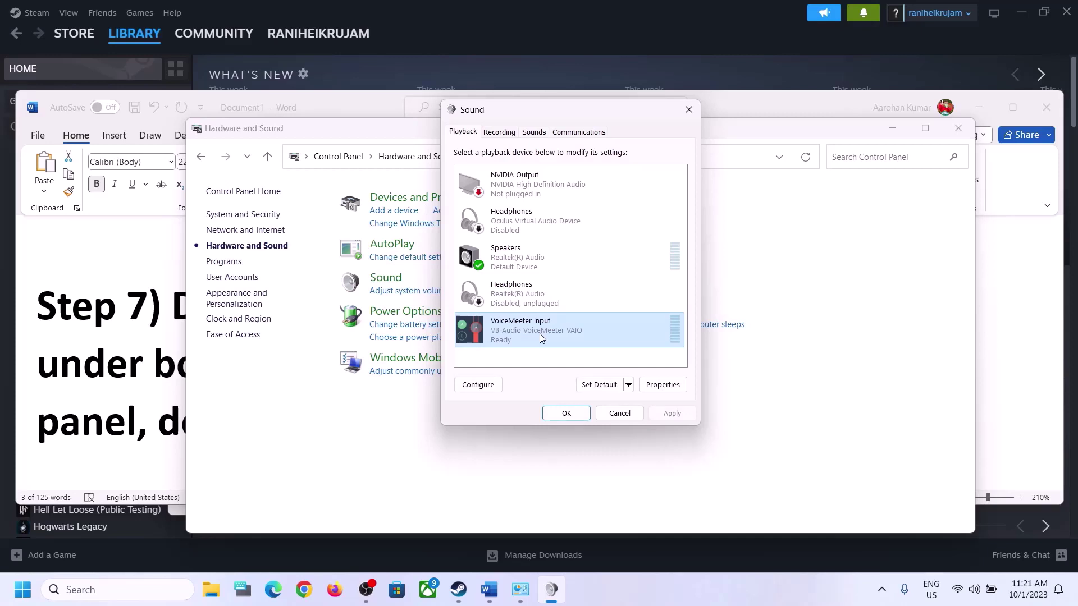
{"action": "right_click", "coordinate": [540, 334]}
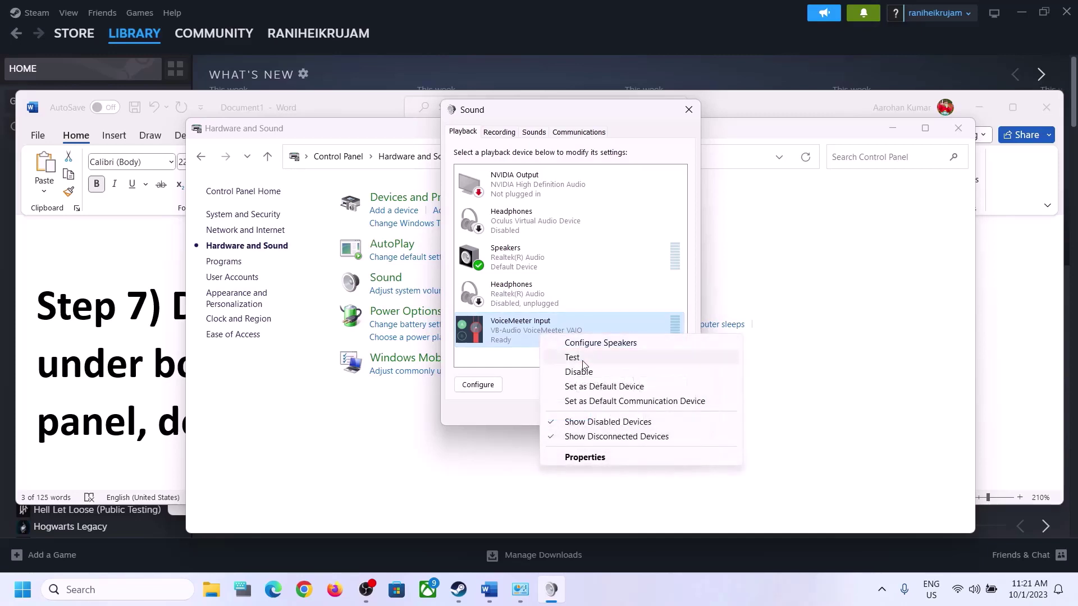
{"action": "left_click", "coordinate": [582, 370]}
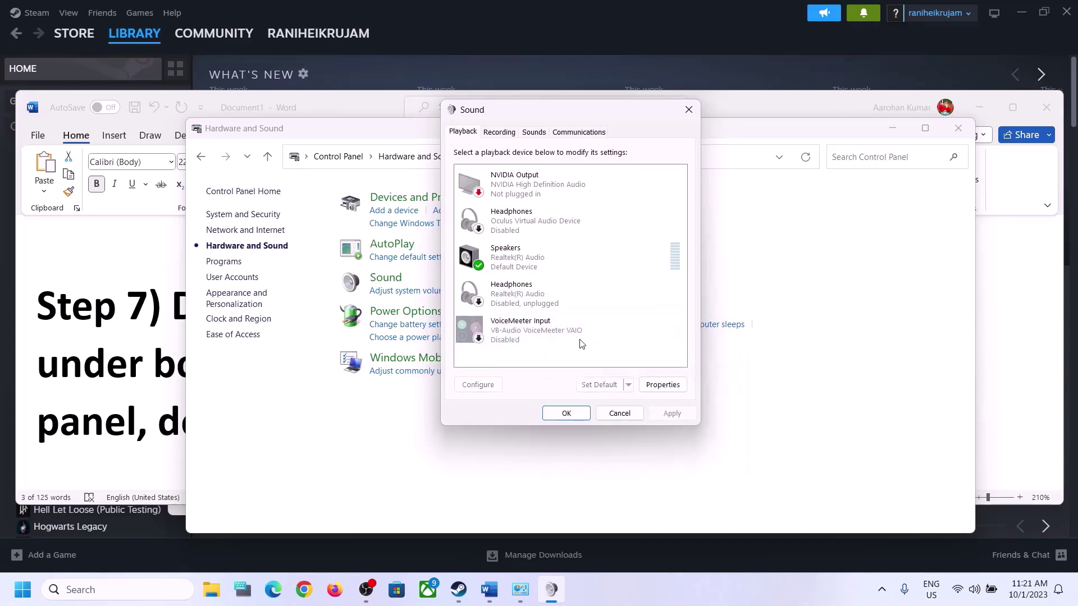
Disable NVIDIA Output, leave Speakers enabled, and close the Sound window.
{"action": "left_click", "coordinate": [520, 264]}
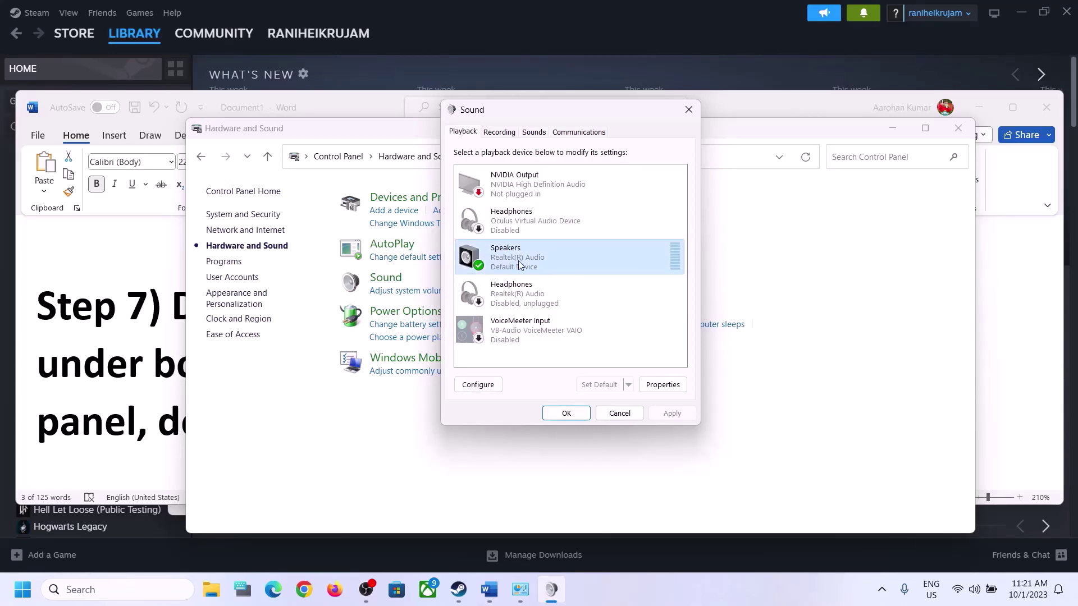
{"action": "left_click", "coordinate": [525, 187]}
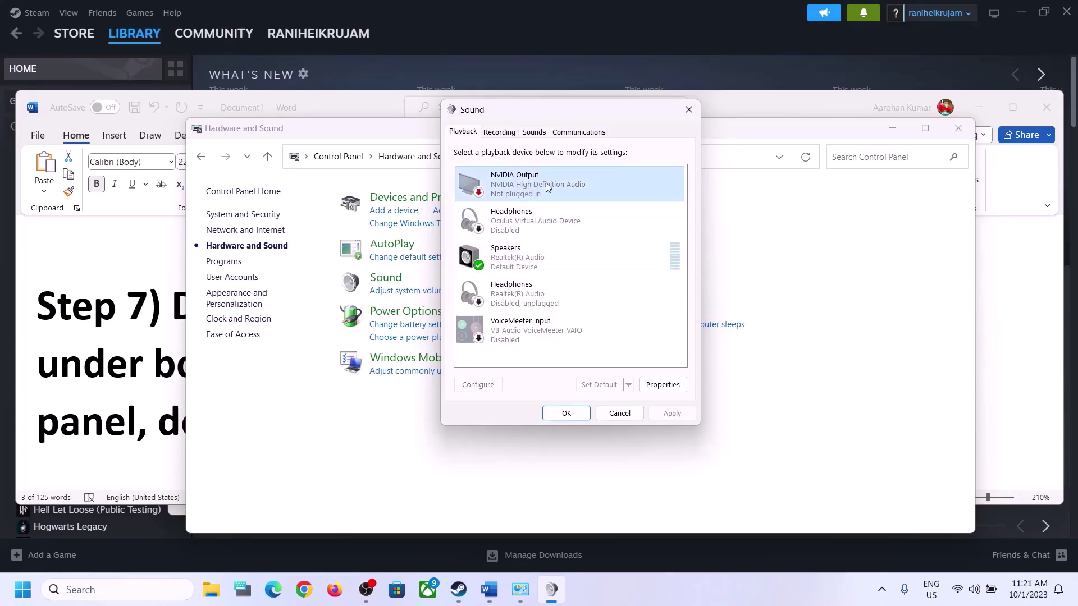
{"action": "right_click", "coordinate": [527, 184]}
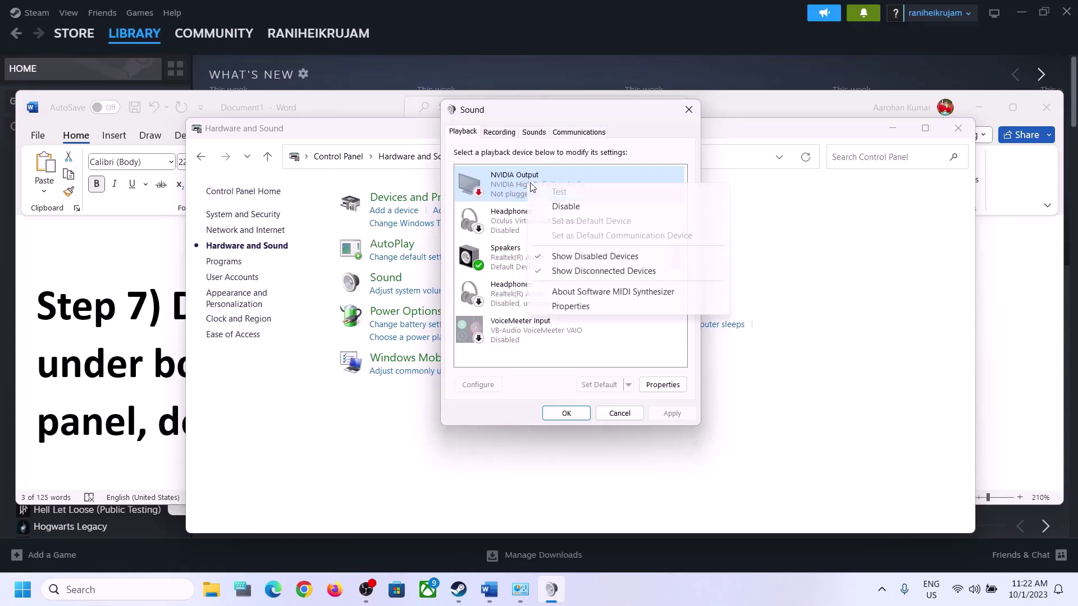
{"action": "left_click", "coordinate": [570, 206]}
{"action": "left_click", "coordinate": [504, 272]}
{"action": "right_click", "coordinate": [525, 262]}
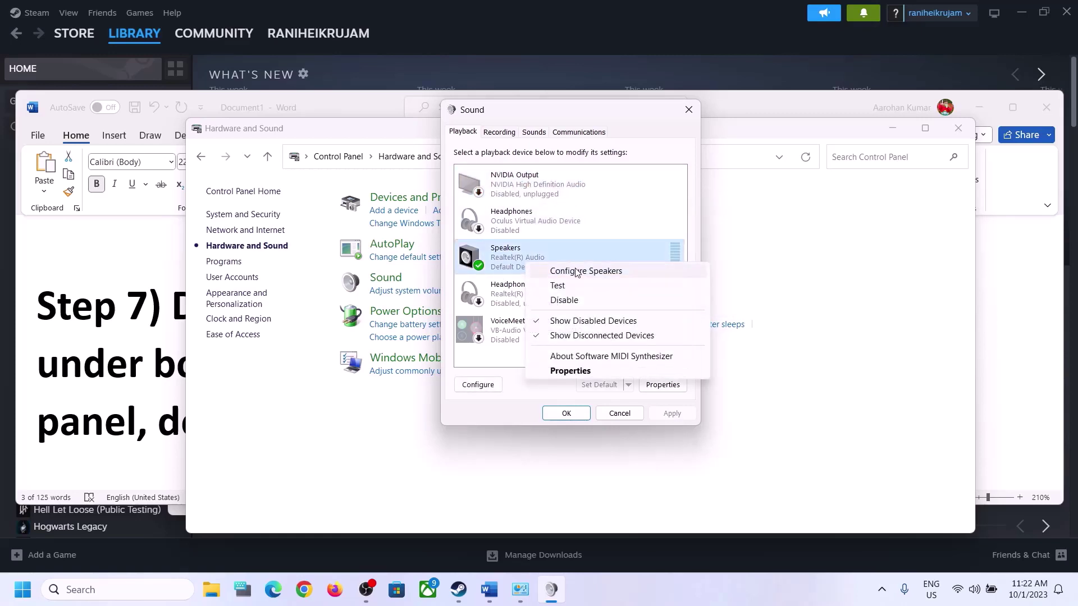
{"action": "left_click", "coordinate": [490, 263]}
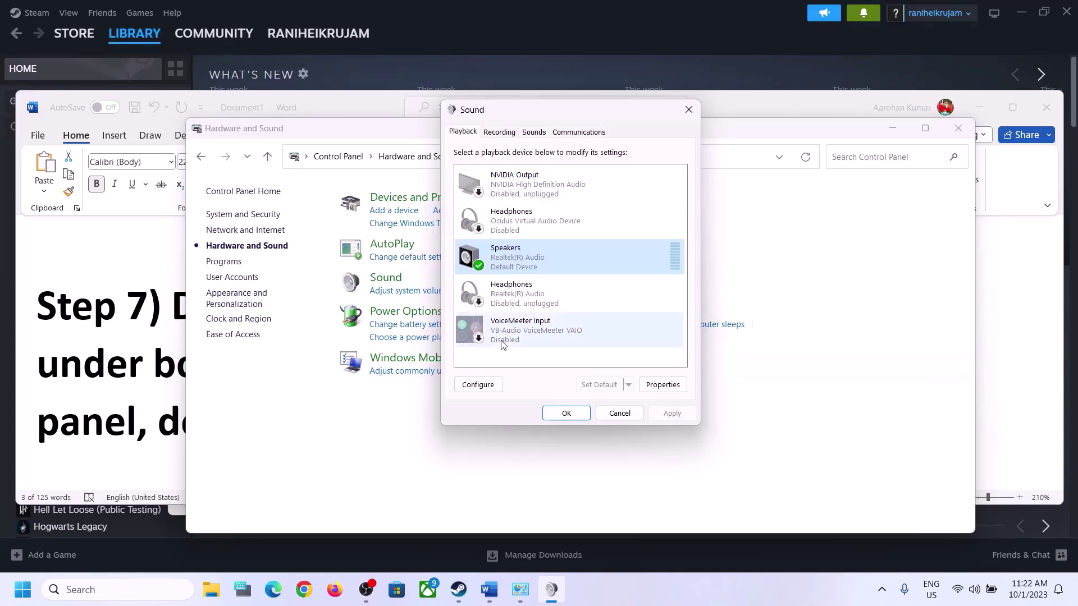
{"action": "left_click", "coordinate": [689, 110]}
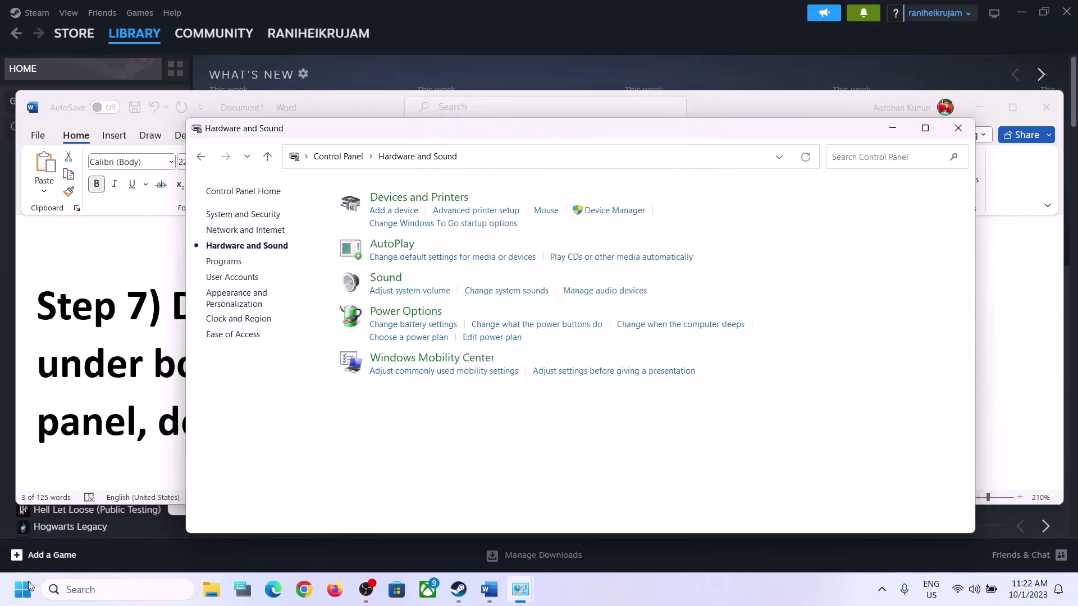
Open Device Manager via Win+X and expand Sound, video and game controllers.
{"action": "right_click", "coordinate": [23, 590]}
{"action": "left_click", "coordinate": [56, 279]}
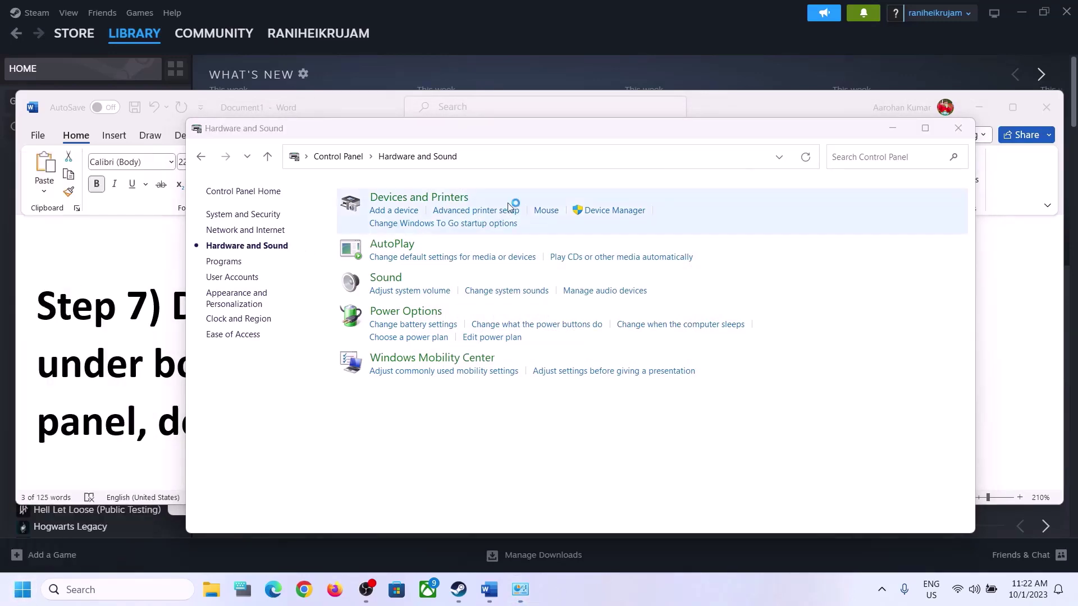
{"action": "left_click_drag", "start_coordinate": [427, 49], "coordinate": [746, 98]}
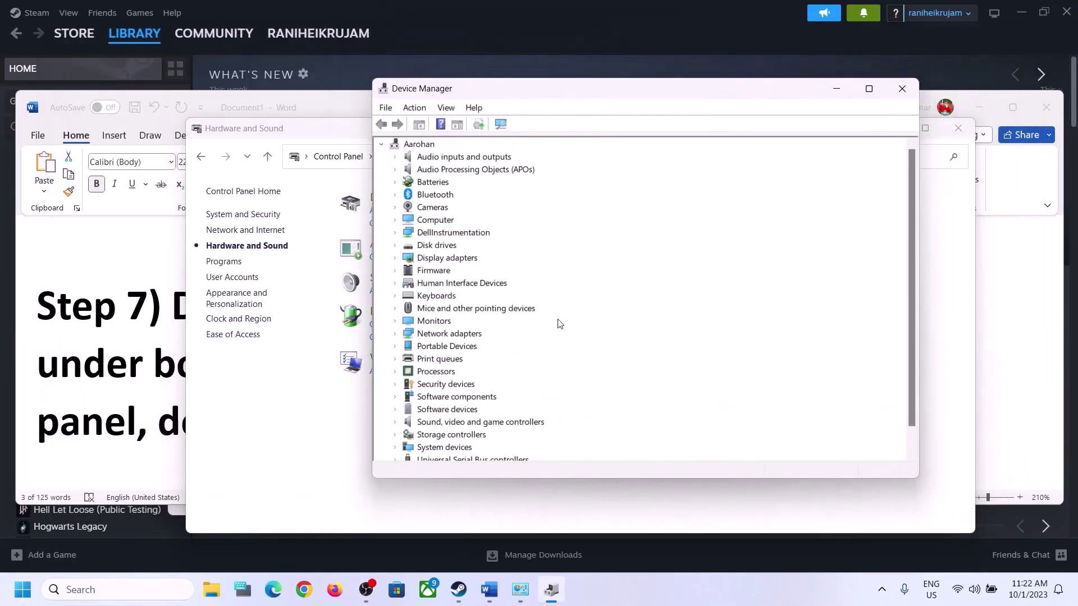
{"action": "scroll", "coordinate": [558, 323], "scroll_direction": "down", "scroll_amount": 1}
{"action": "left_click", "coordinate": [480, 397]}
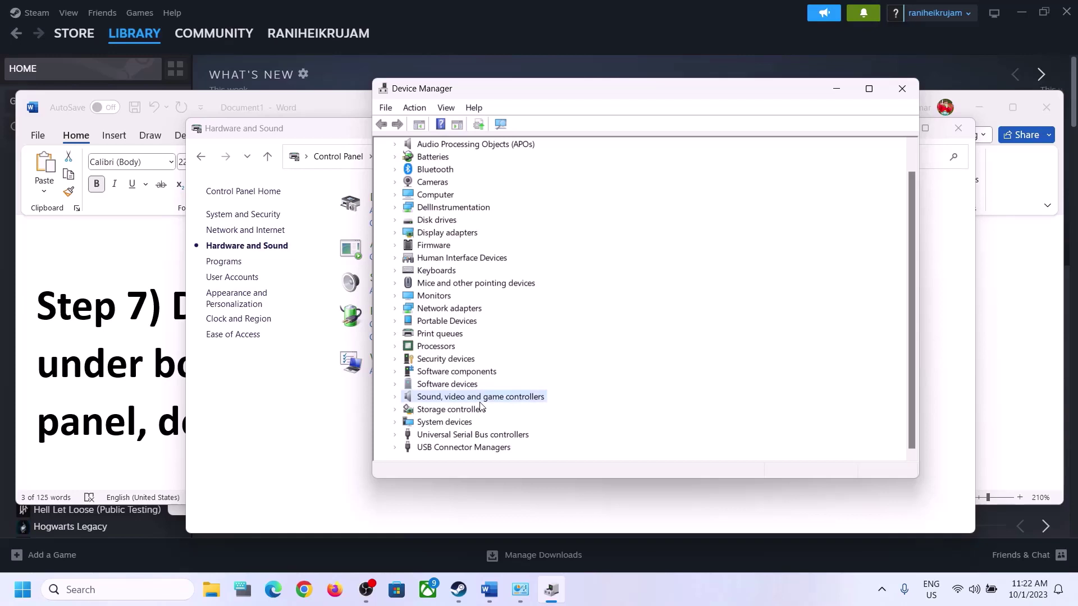
{"action": "left_click", "coordinate": [395, 397]}
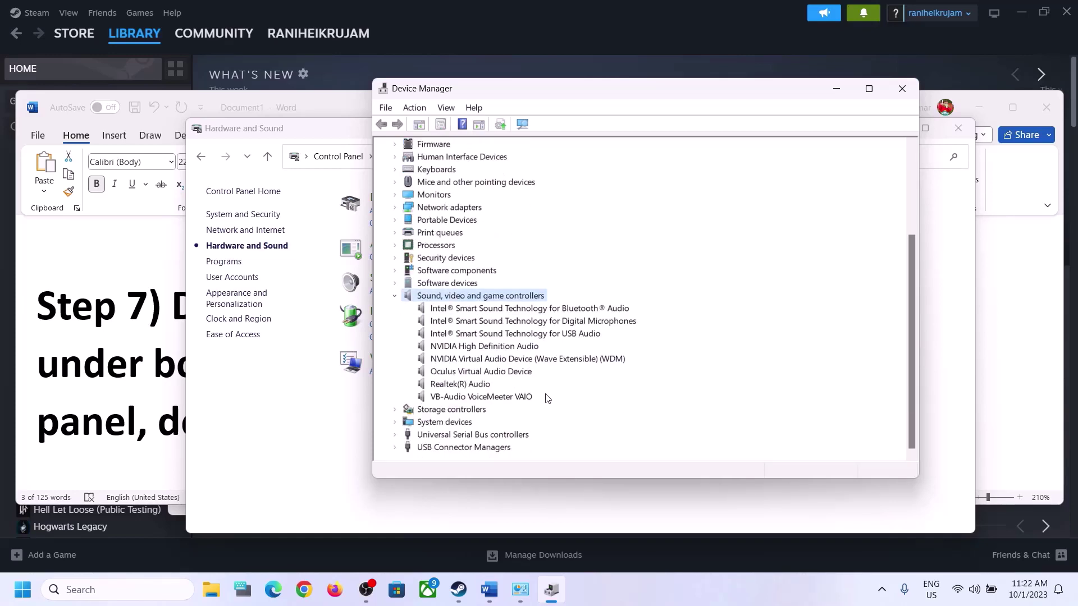
Disable the VB-Audio VoiceMeeter VAIO and Oculus Virtual Audio Device devices.
{"action": "left_click", "coordinate": [456, 386]}
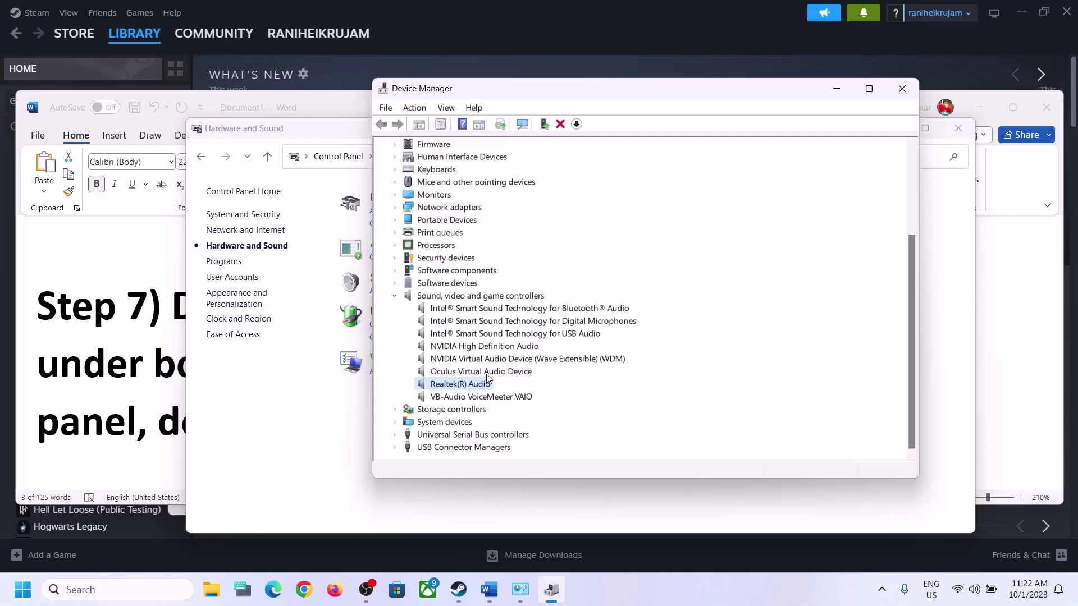
{"action": "left_click", "coordinate": [469, 398]}
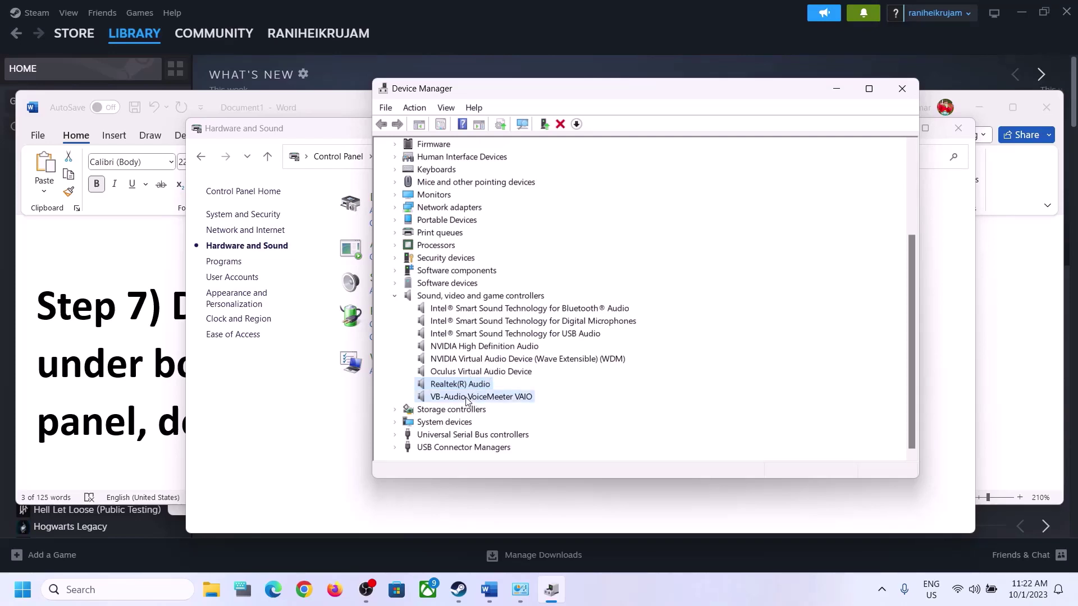
{"action": "right_click", "coordinate": [495, 400]}
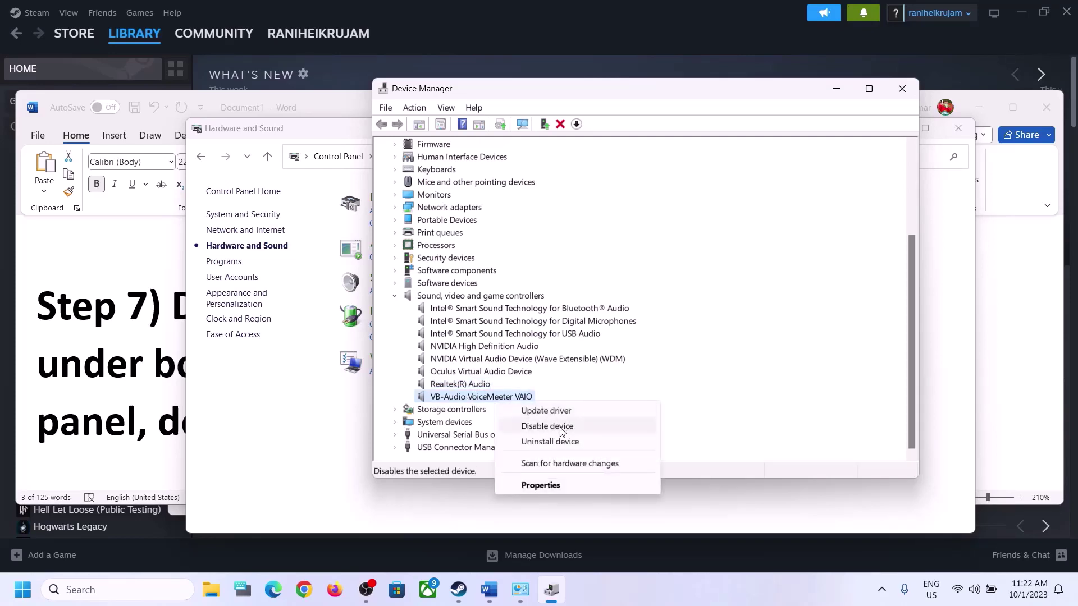
{"action": "left_click", "coordinate": [561, 429]}
{"action": "left_click", "coordinate": [572, 312]}
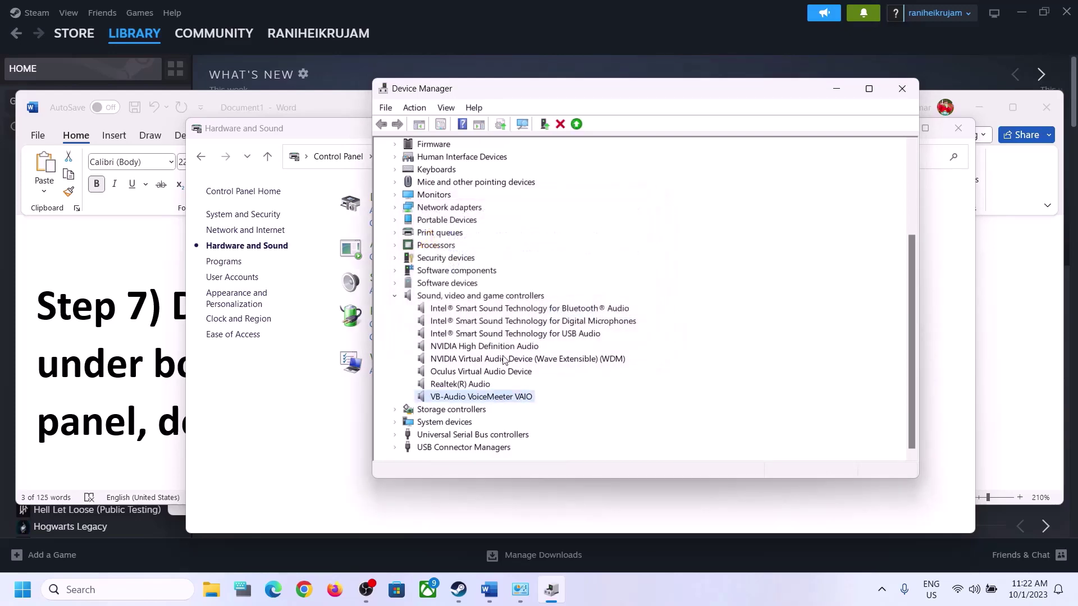
{"action": "left_click", "coordinate": [471, 422]}
{"action": "right_click", "coordinate": [472, 425]}
{"action": "left_click", "coordinate": [525, 451]}
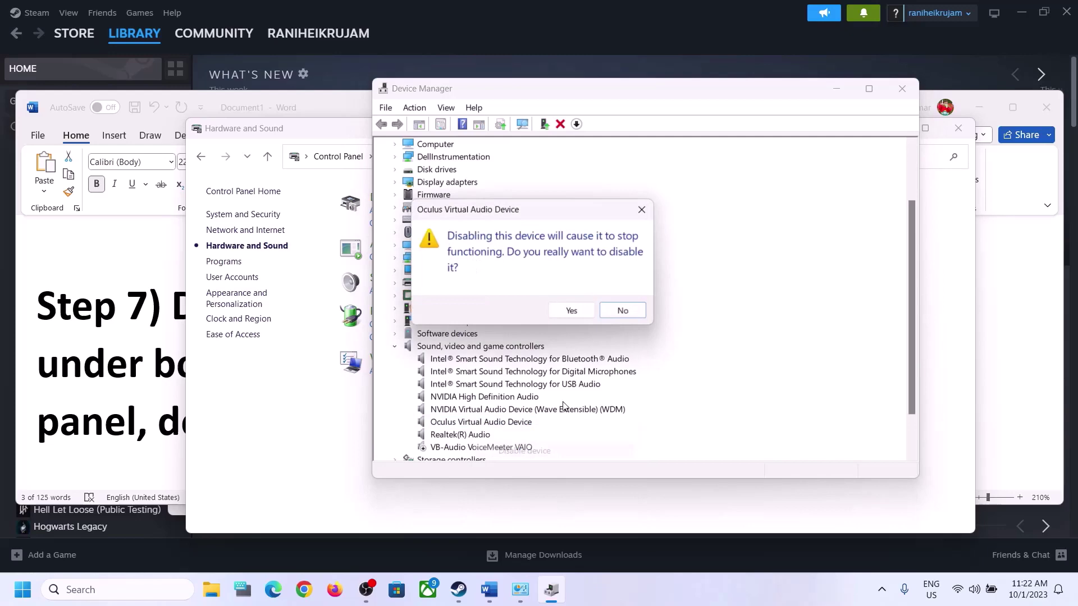
{"action": "left_click", "coordinate": [563, 313]}
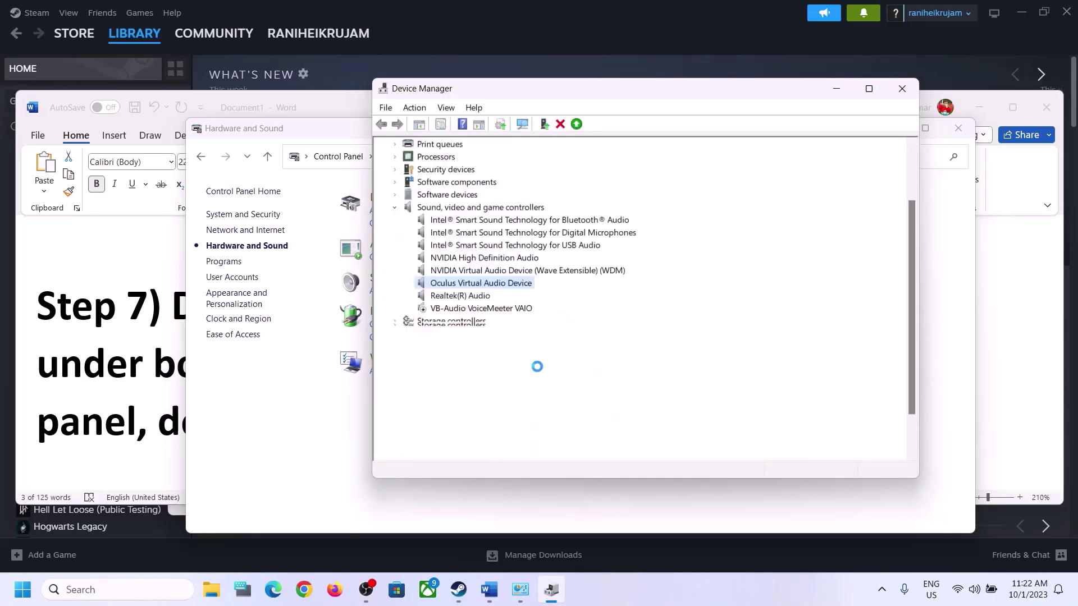
Disable NVIDIA Virtual Audio Device (Wave Extensible) and NVIDIA High Definition Audio.
{"action": "scroll", "coordinate": [515, 389], "scroll_direction": "down", "scroll_amount": 2}
{"action": "left_click", "coordinate": [479, 359]}
{"action": "right_click", "coordinate": [480, 361]}
{"action": "left_click", "coordinate": [542, 389]}
{"action": "left_click", "coordinate": [578, 316]}
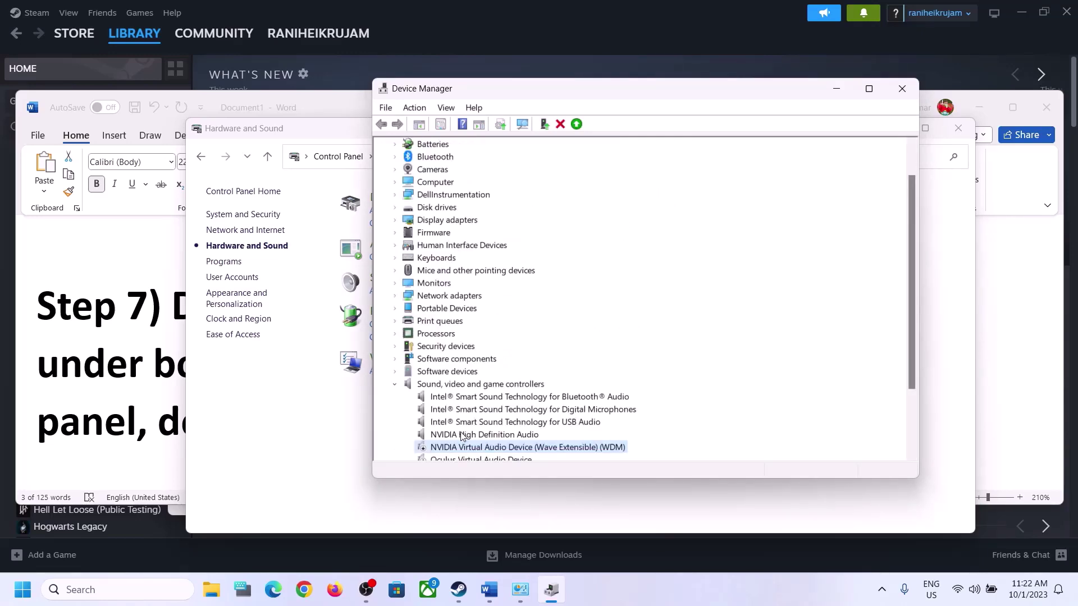
{"action": "left_click", "coordinate": [463, 436]}
{"action": "right_click", "coordinate": [464, 437]}
{"action": "left_click", "coordinate": [524, 460]}
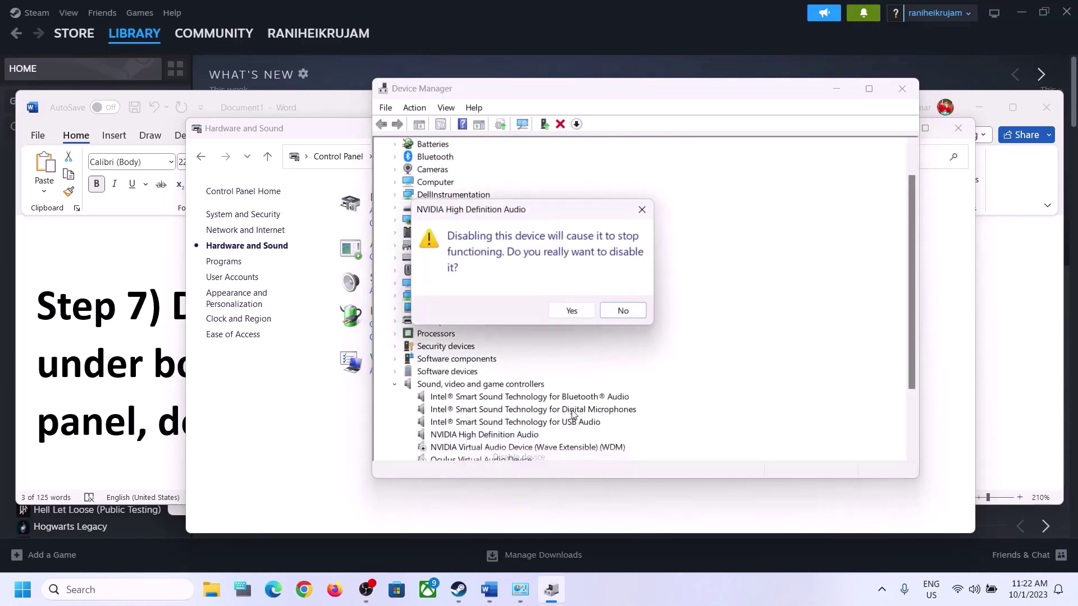
{"action": "left_click", "coordinate": [578, 312]}
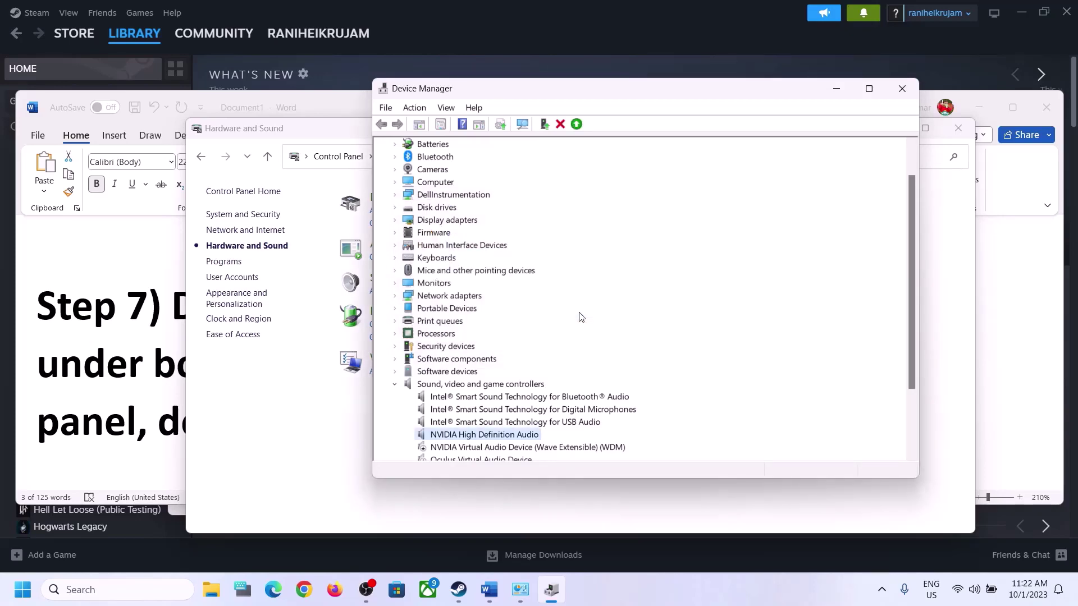
Close Device Manager and bring the Word guide's Step 7 back to the front.
{"action": "scroll", "coordinate": [580, 320], "scroll_direction": "down", "scroll_amount": 3}
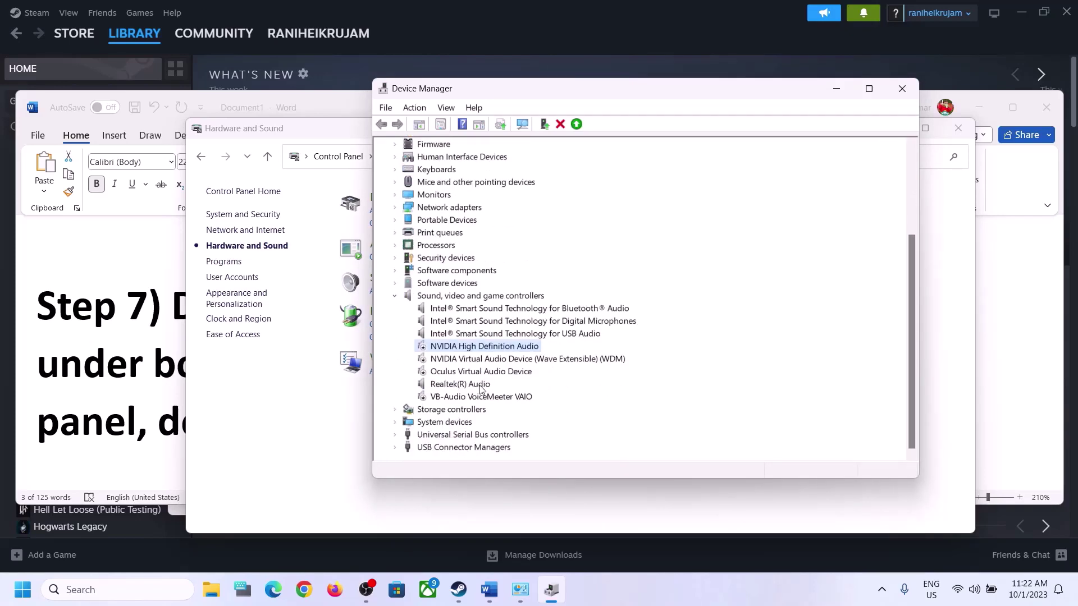
{"action": "left_click", "coordinate": [486, 387]}
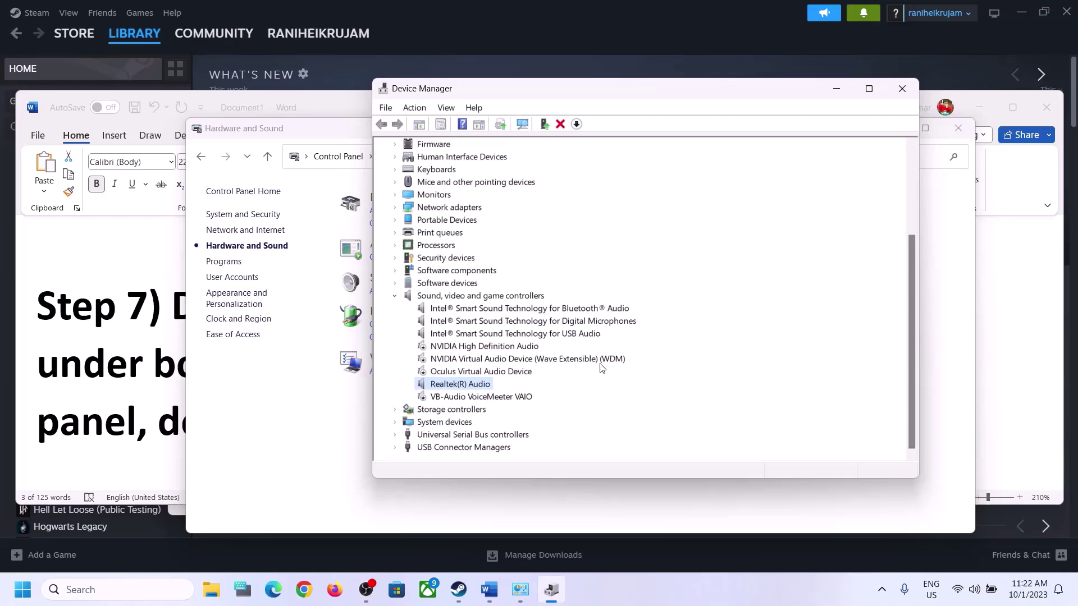
{"action": "left_click", "coordinate": [901, 89]}
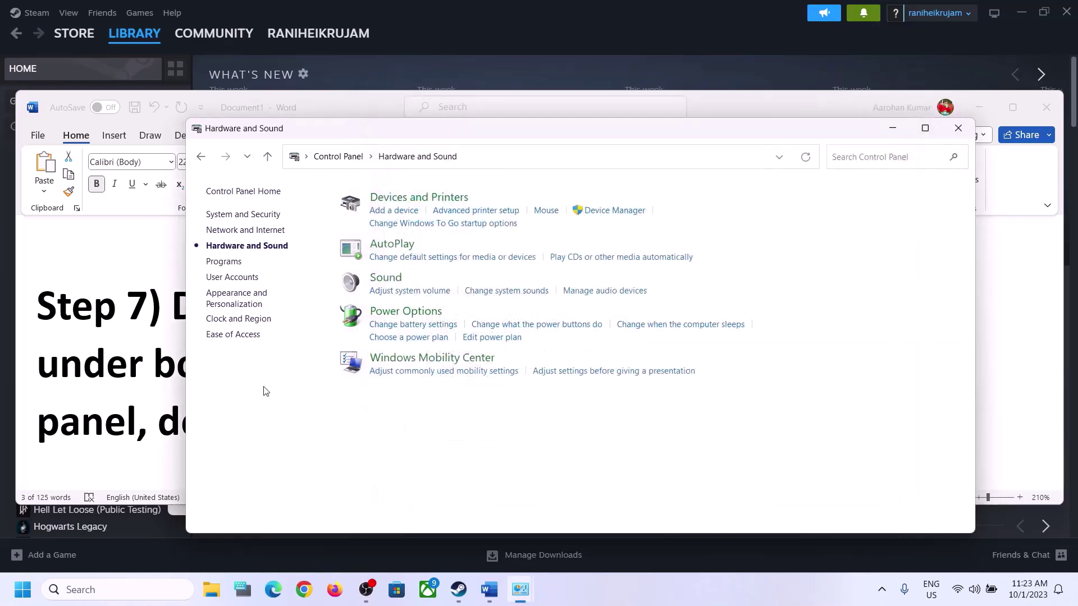
{"action": "left_click", "coordinate": [88, 378]}
{"action": "scroll", "coordinate": [419, 397], "scroll_direction": "down", "scroll_amount": 3}
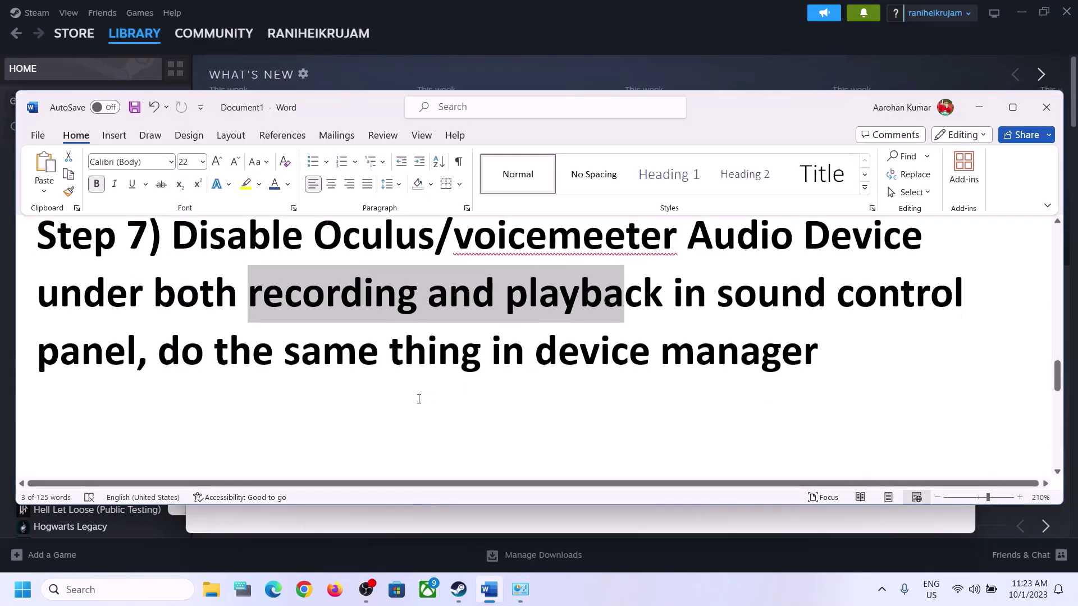